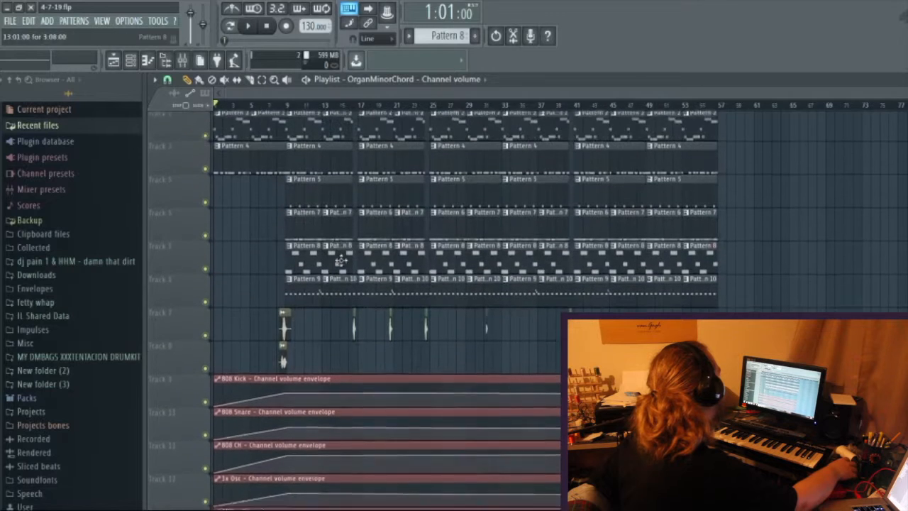
Browse the Kicks and Hats folders of the Drums pack and preview the 808 CH hi-hat sample.
{"action": "left_click", "coordinate": [150, 63]}
{"action": "left_click", "coordinate": [134, 62]}
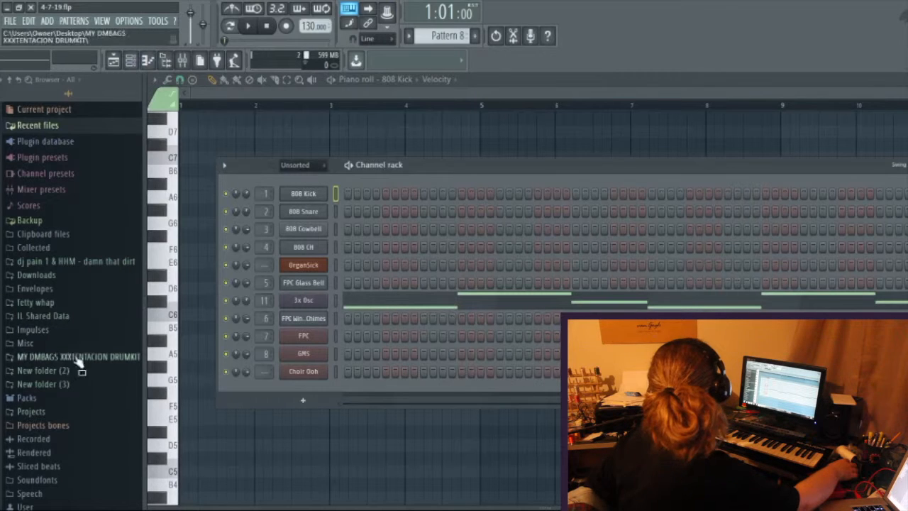
{"action": "left_click", "coordinate": [32, 399]}
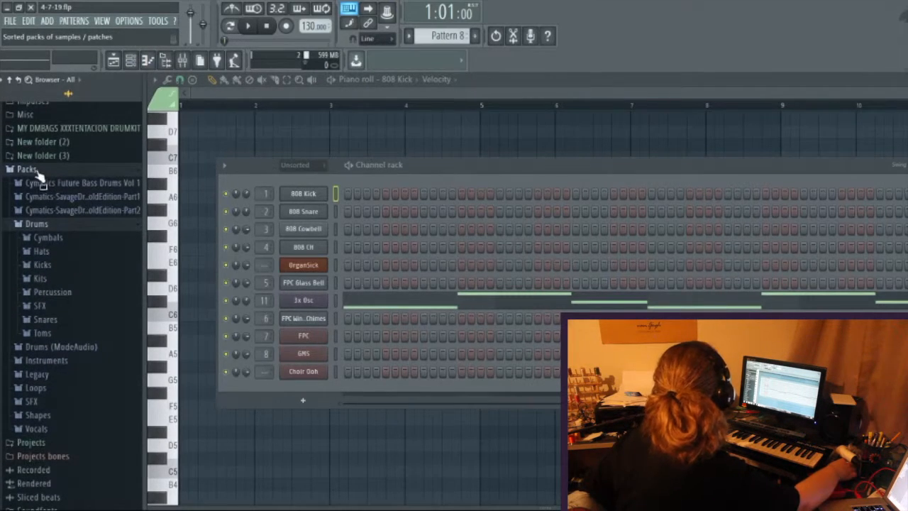
{"action": "left_click", "coordinate": [43, 264]}
{"action": "left_click", "coordinate": [47, 268]}
{"action": "left_click", "coordinate": [100, 231]}
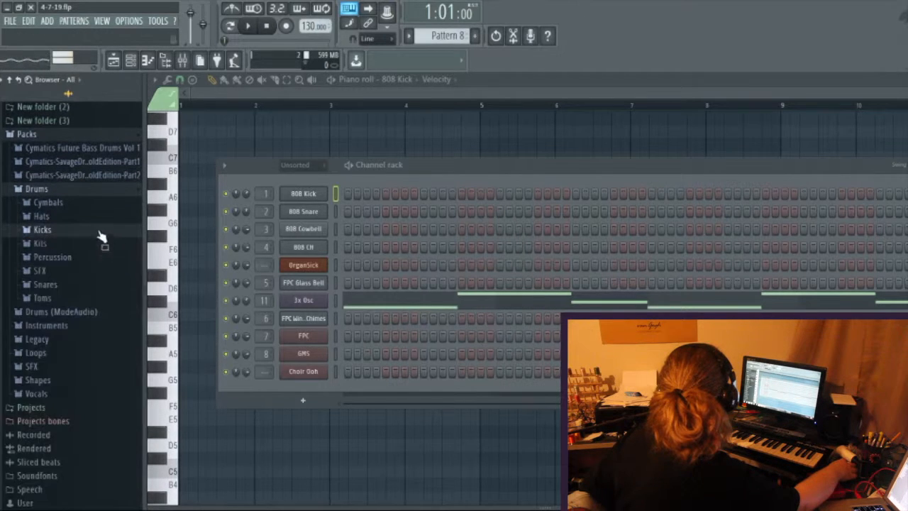
{"action": "left_click", "coordinate": [40, 216]}
{"action": "left_click", "coordinate": [106, 254]}
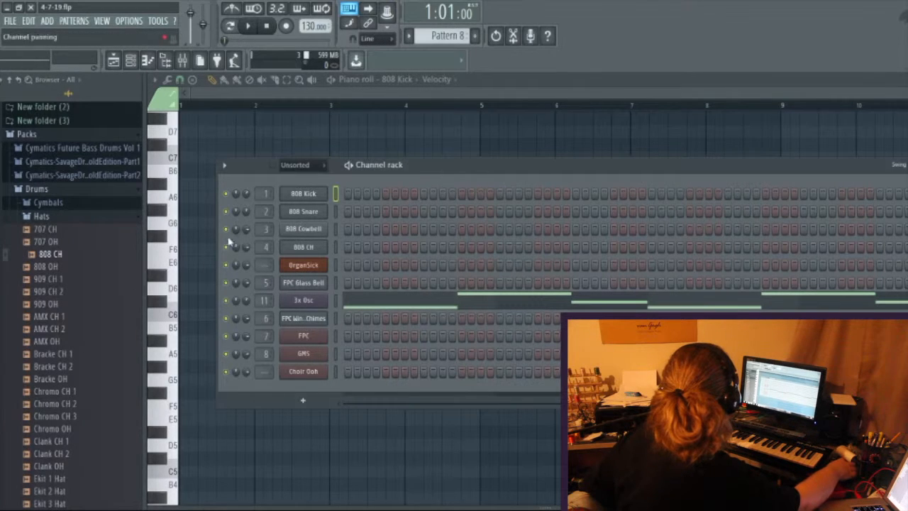
{"action": "left_click", "coordinate": [61, 216]}
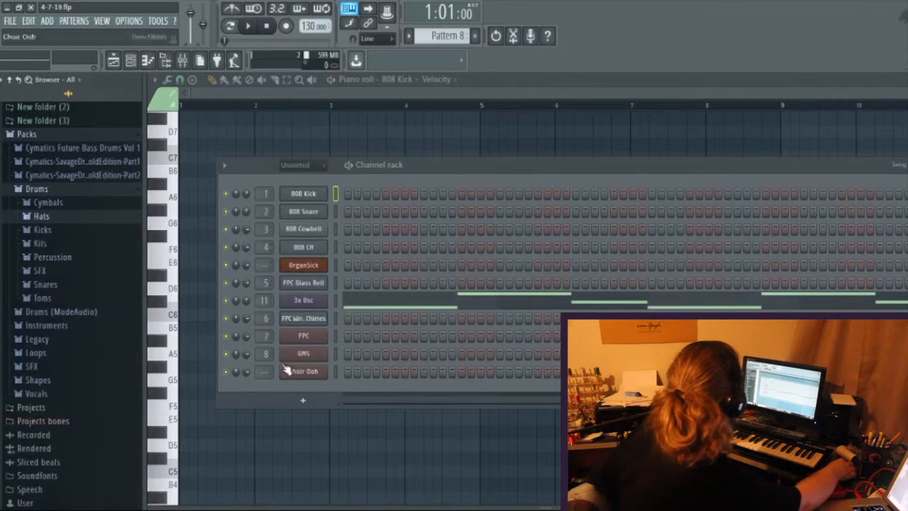
Inspect the OrganSick synth and open the GMS synth from the channel rack.
{"action": "left_click", "coordinate": [303, 265]}
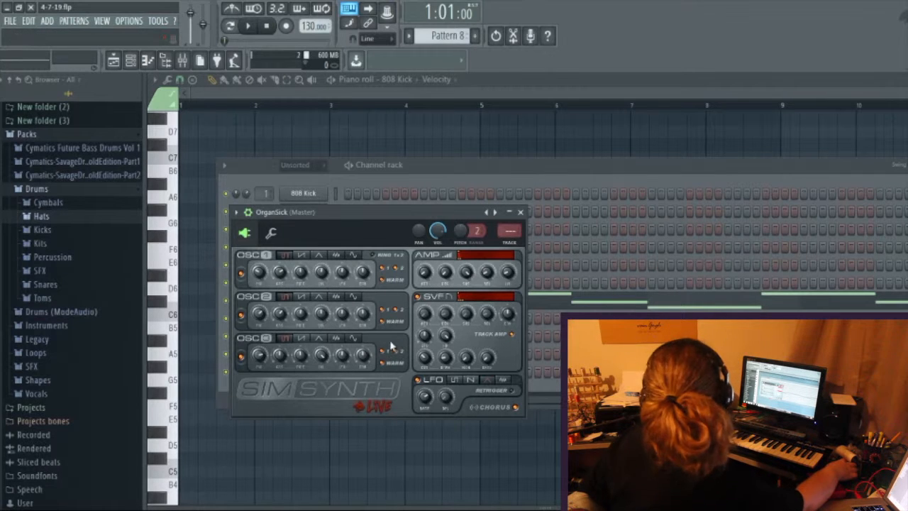
{"action": "left_click", "coordinate": [340, 175]}
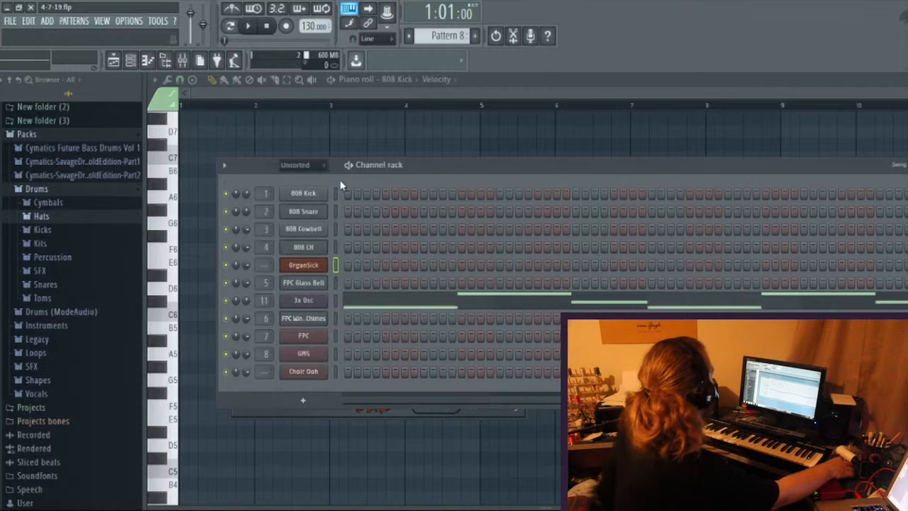
{"action": "left_click", "coordinate": [303, 353]}
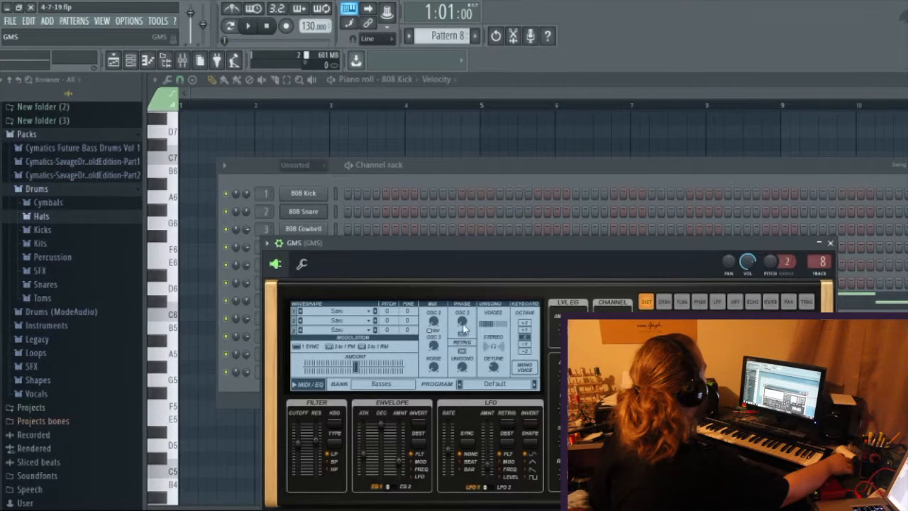
Switch the GMS program bank to User in the presets library.
{"action": "left_click", "coordinate": [384, 384]}
{"action": "left_click", "coordinate": [458, 437]}
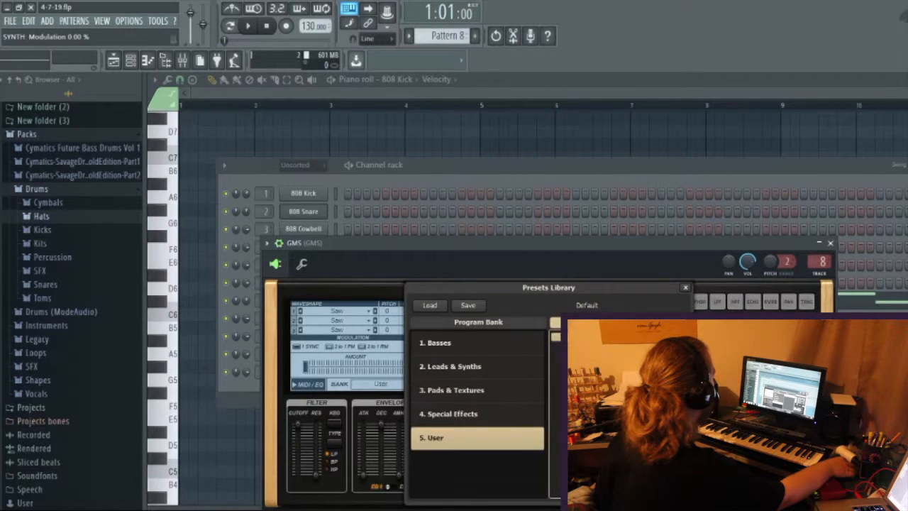
{"action": "left_click", "coordinate": [686, 289]}
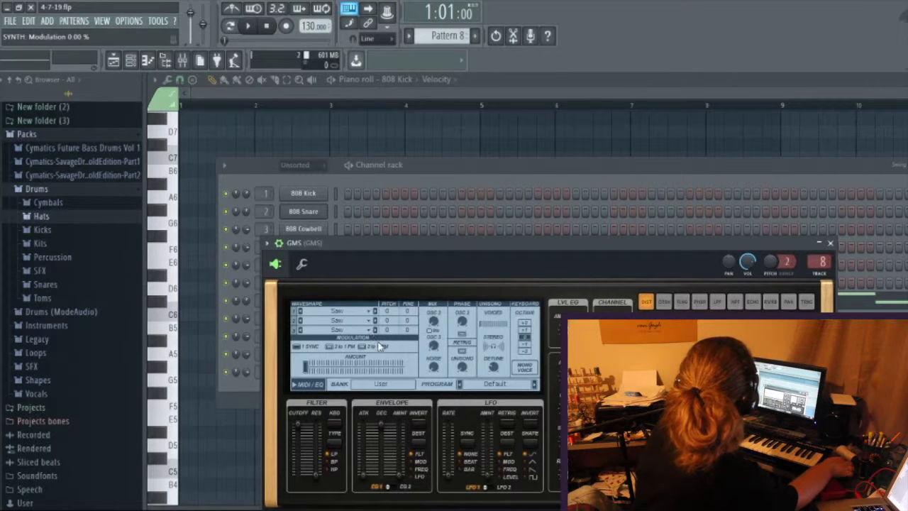
Undo the latest GMS knob tweaks step by step.
{"action": "key", "text": "ctrl+z"}
{"action": "key", "text": "ctrl+z"}
{"action": "key", "text": "ctrl+alt+z"}
{"action": "key", "text": "ctrl+alt+z"}
{"action": "key", "text": "ctrl+alt+z"}
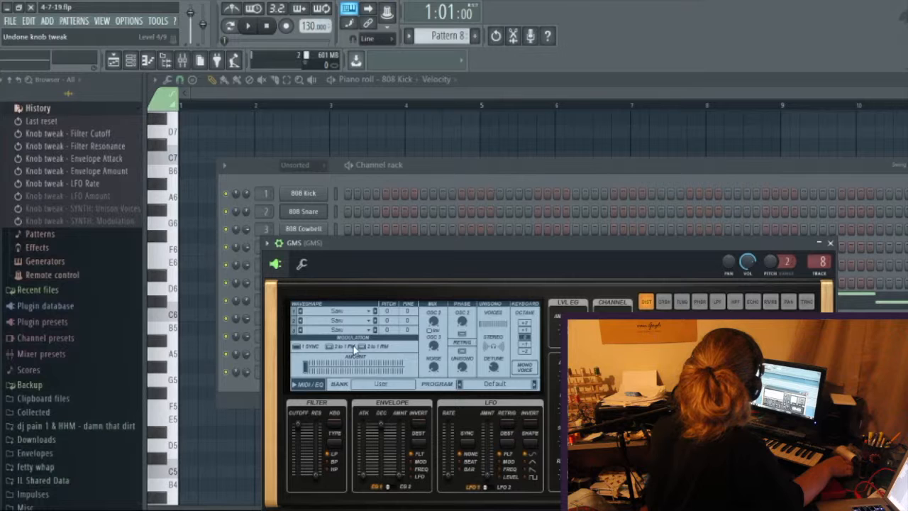
Show the playlist arrangement and play its opening briefly.
{"action": "left_click", "coordinate": [114, 60]}
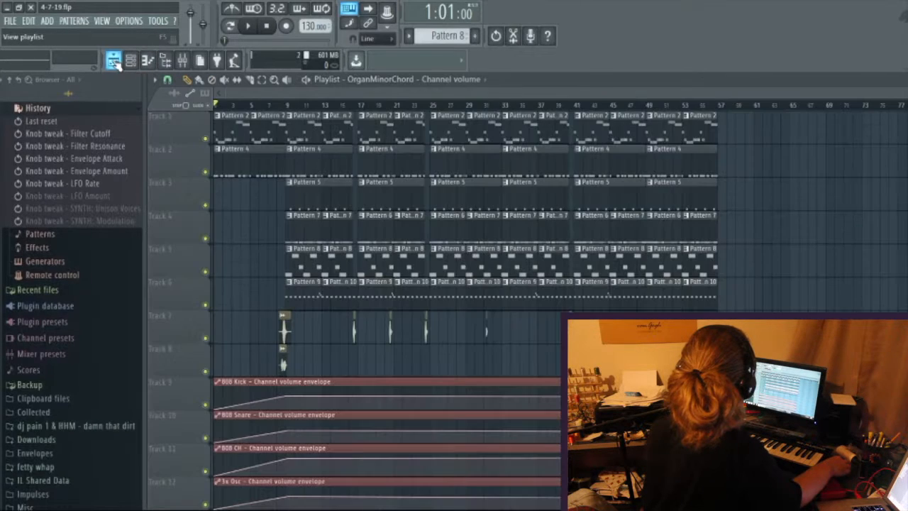
{"action": "key", "text": "space"}
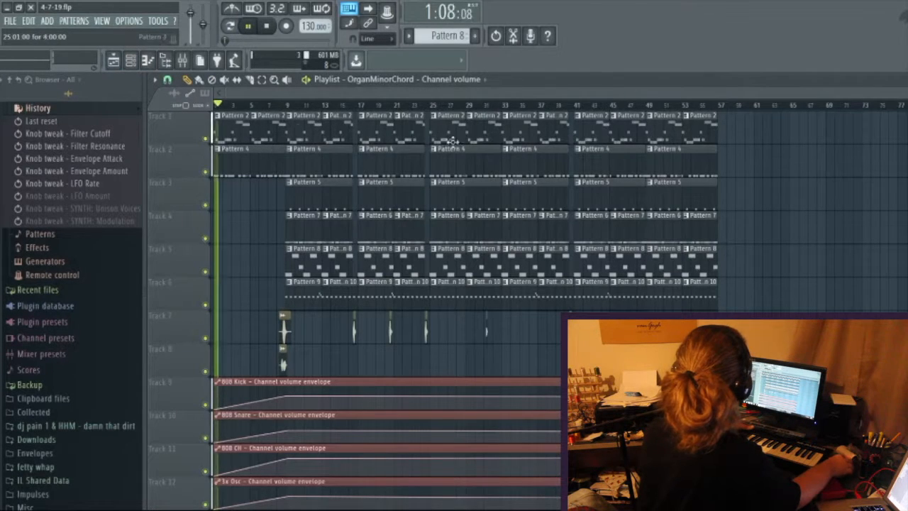
{"action": "key", "text": "space"}
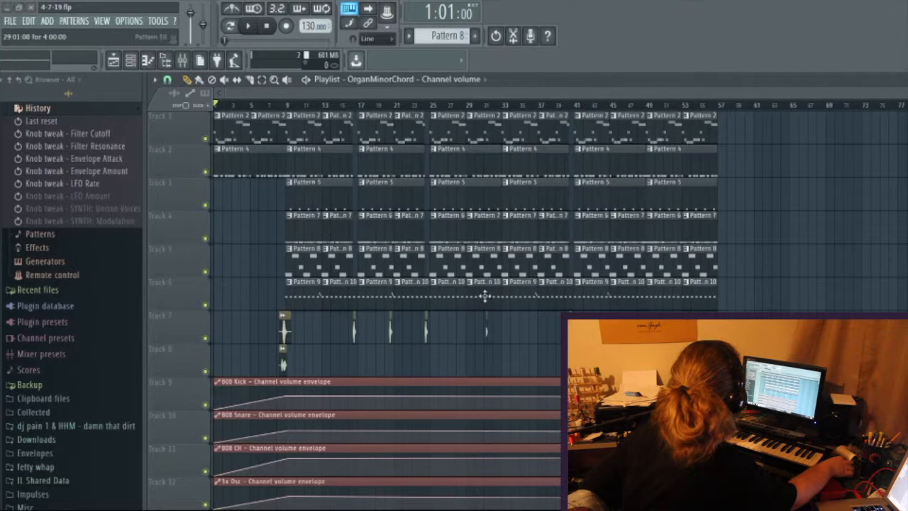
Reload the 4-7-19.flp project and play back its first bars.
{"action": "key", "text": "alt+Tab"}
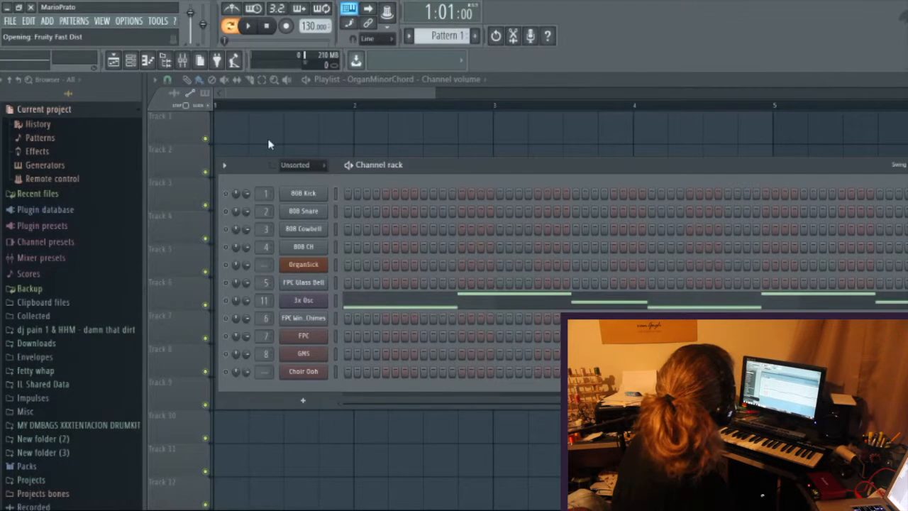
{"action": "key", "text": "space"}
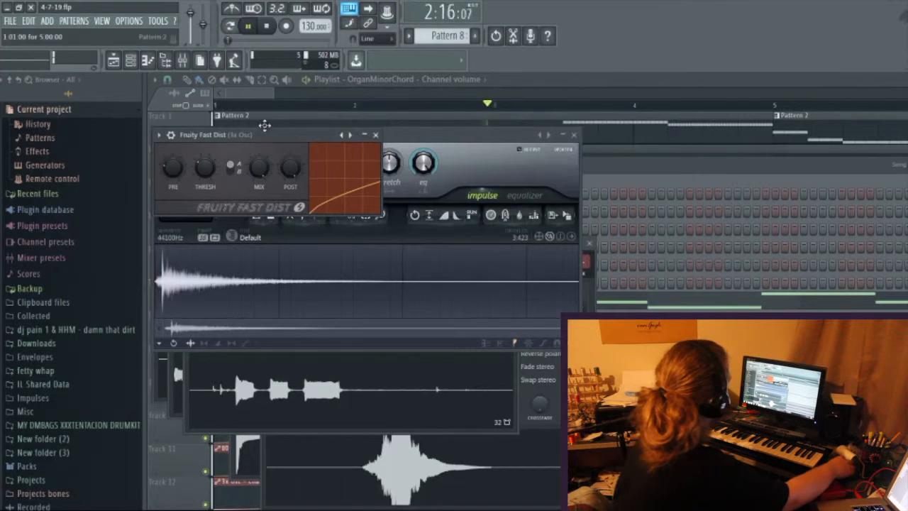
{"action": "left_click", "coordinate": [265, 28]}
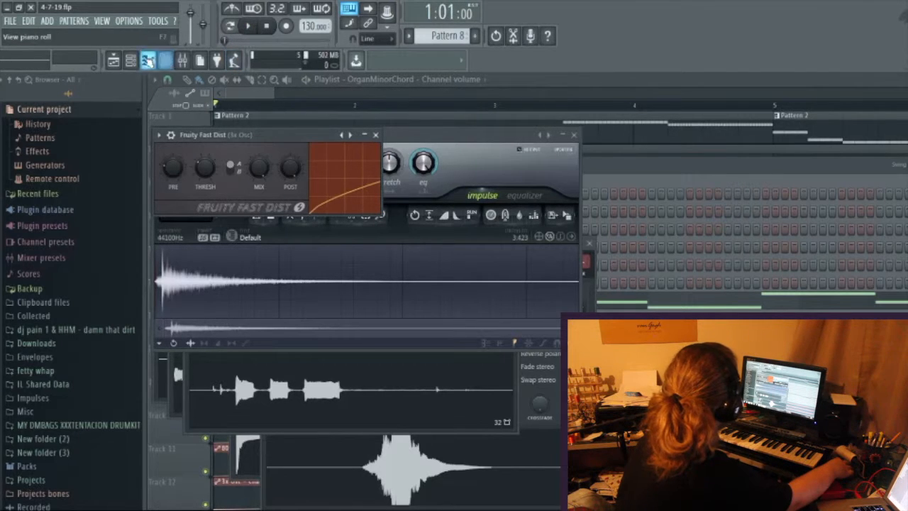
Check the GMS synth's settings from the channel rack and bring the playlist back to the front.
{"action": "left_click", "coordinate": [164, 60]}
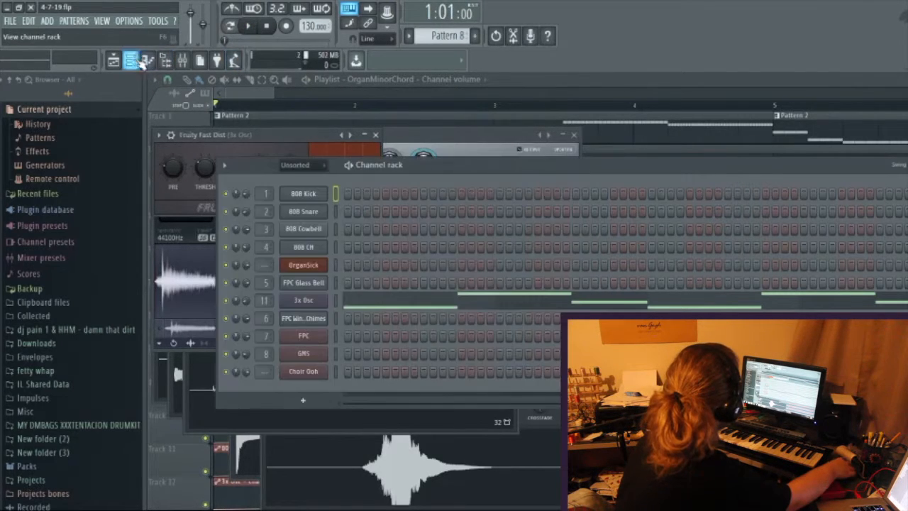
{"action": "left_click", "coordinate": [303, 353]}
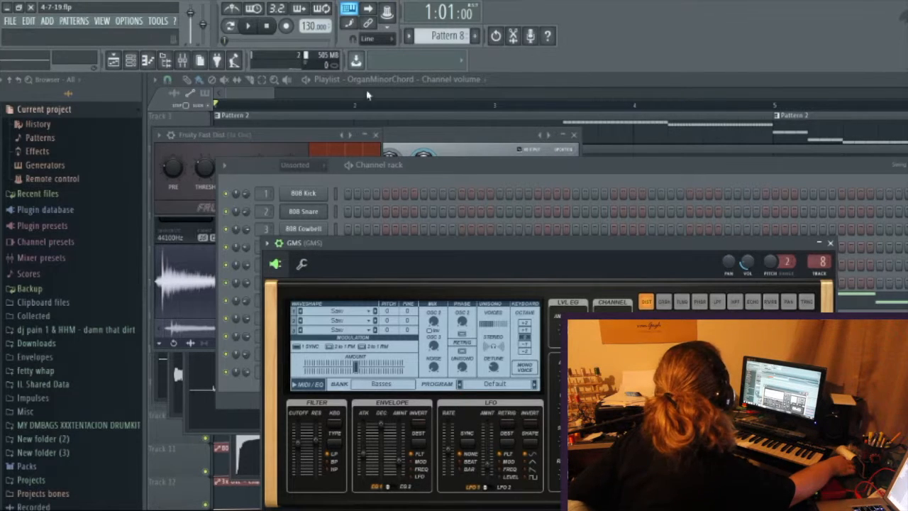
{"action": "left_click", "coordinate": [509, 81]}
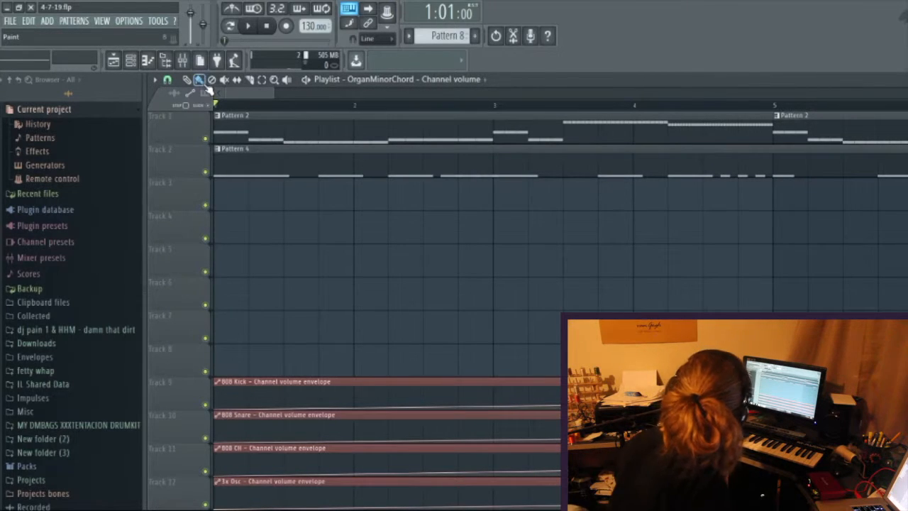
Play the song and examine the full Pattern 2 GMS melody in the piano roll.
{"action": "key", "text": "space"}
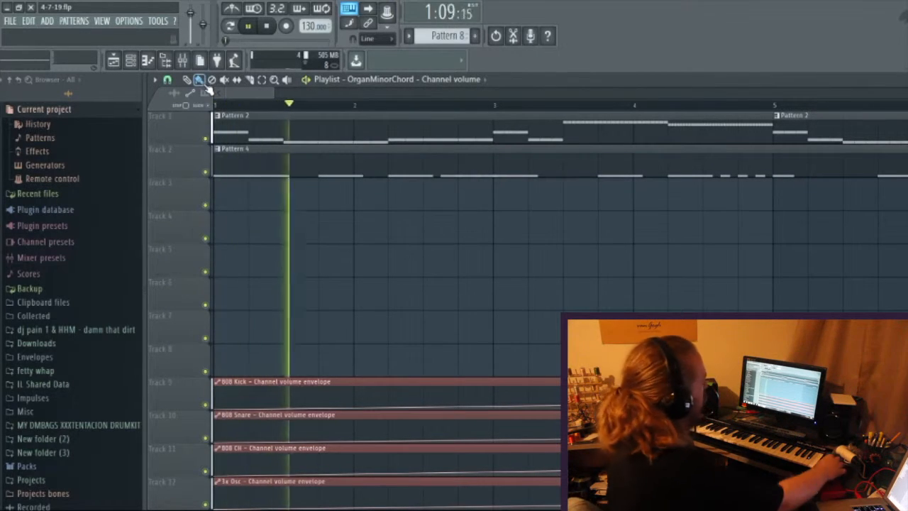
{"action": "left_click", "coordinate": [334, 126]}
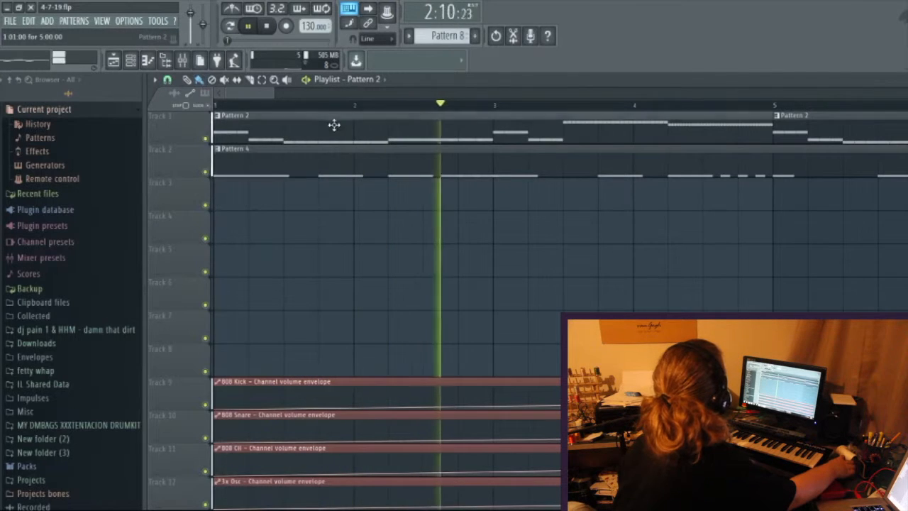
{"action": "left_click", "coordinate": [148, 60]}
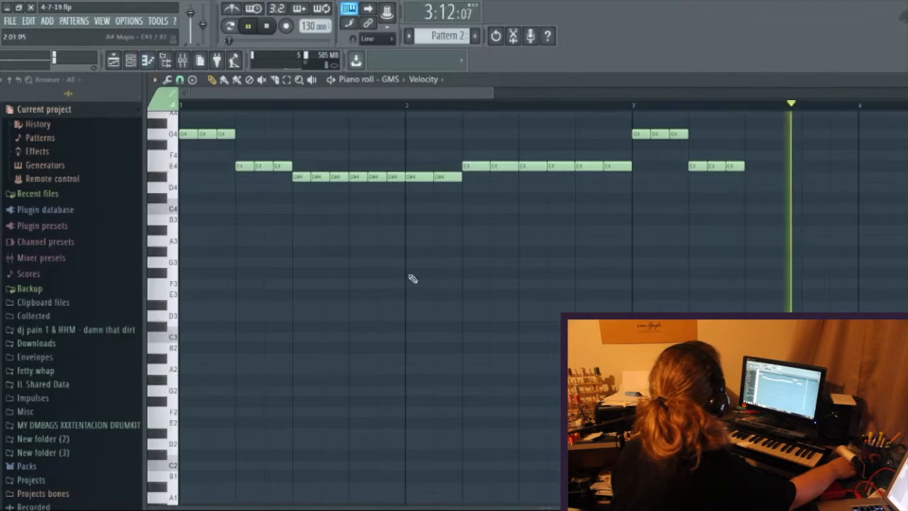
{"action": "left_click_drag", "start_coordinate": [493, 94], "coordinate": [815, 108]}
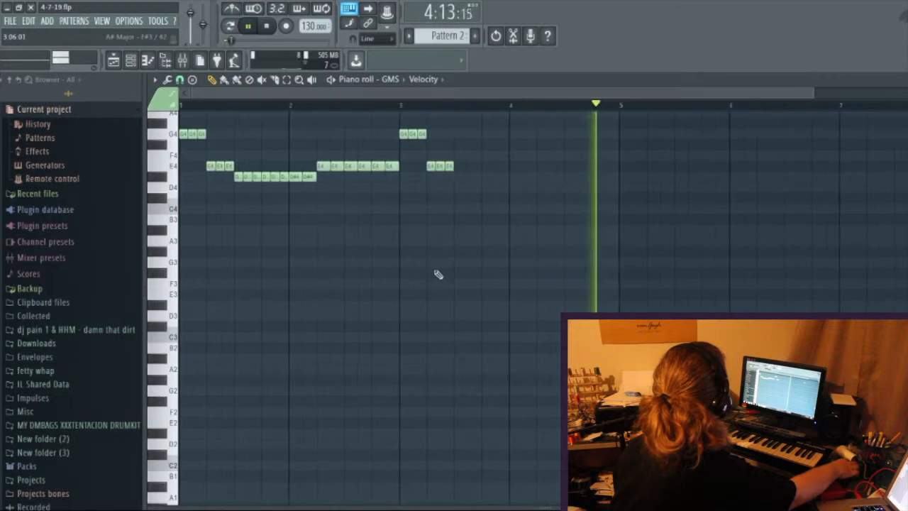
{"action": "scroll", "coordinate": [447, 259], "scroll_direction": "up", "scroll_amount": 2}
{"action": "scroll", "coordinate": [447, 247], "scroll_direction": "up", "scroll_amount": 3}
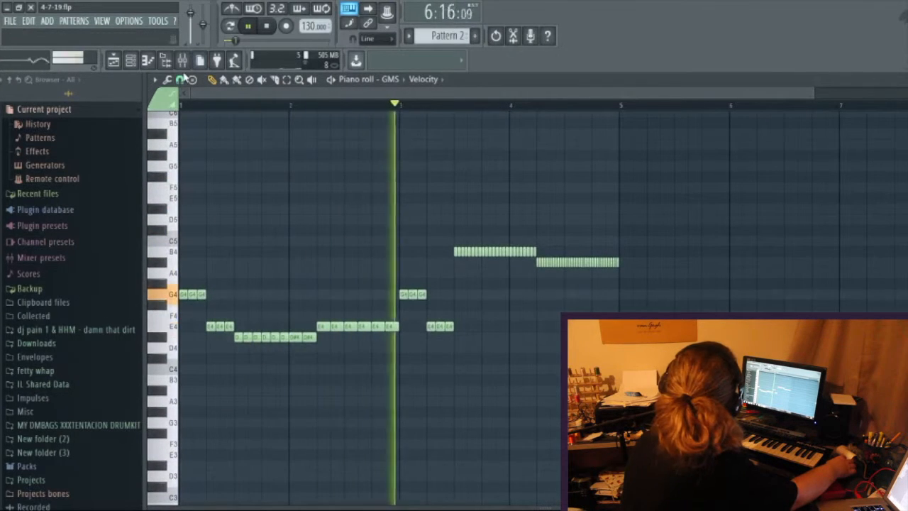
{"action": "key", "text": "space"}
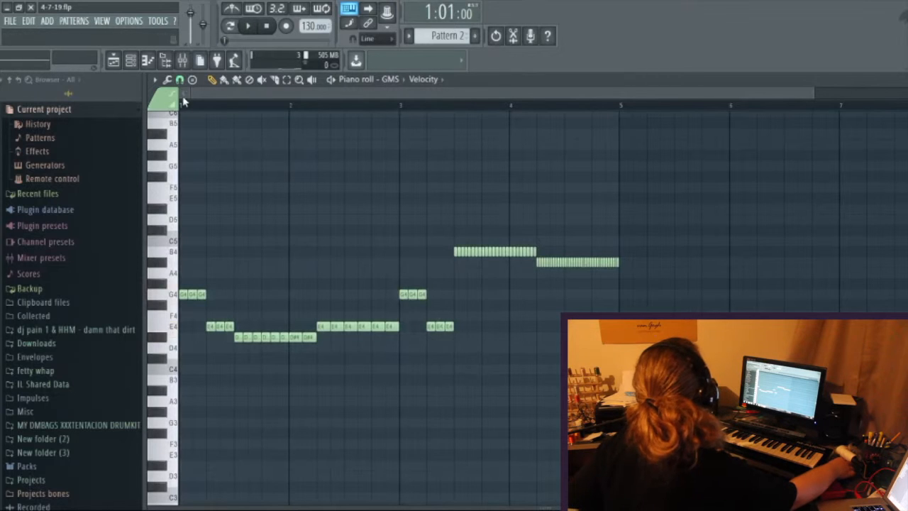
Try out a note roll by chopping a long D#5 note from bar 2 to mid-bar 4 into short notes, and erase it.
{"action": "left_click", "coordinate": [305, 210]}
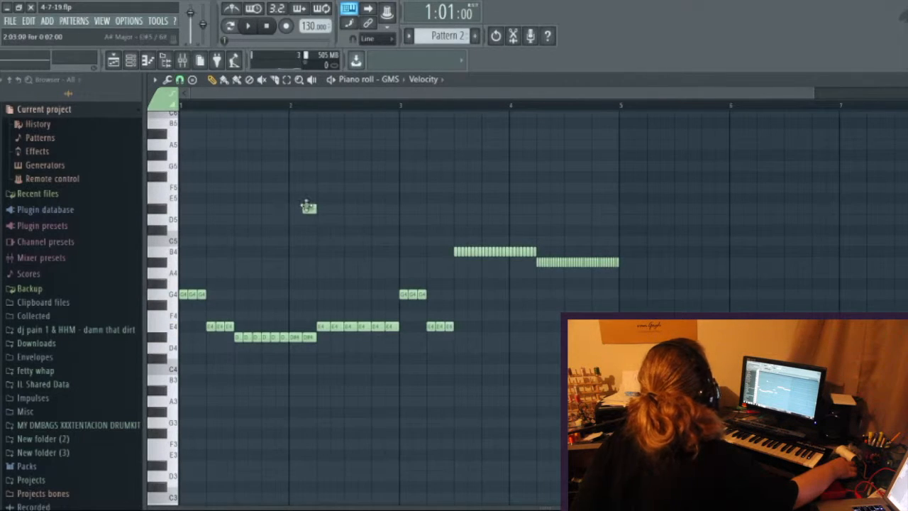
{"action": "left_click_drag", "start_coordinate": [295, 210], "coordinate": [562, 234]}
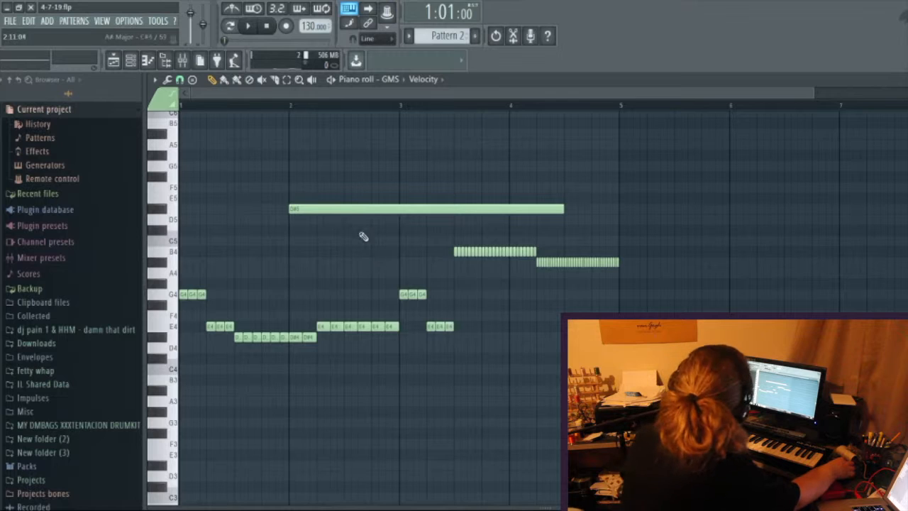
{"action": "left_click", "coordinate": [398, 206]}
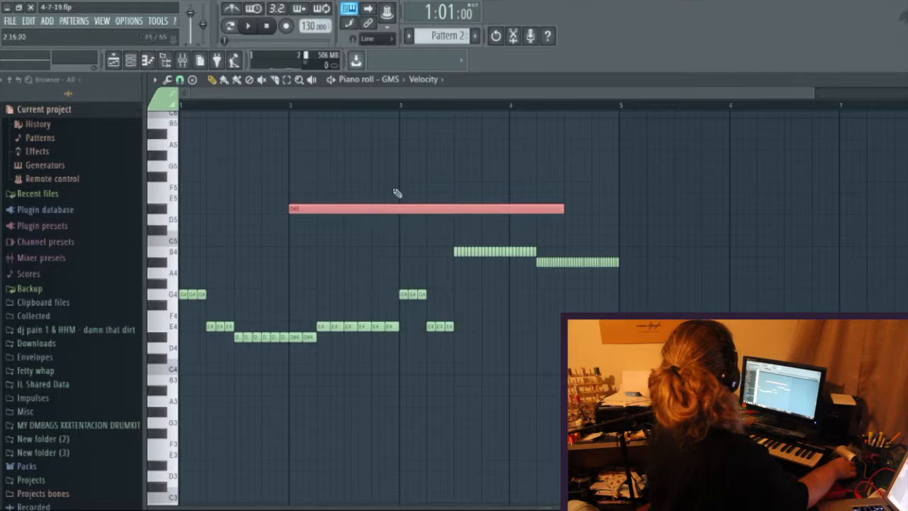
{"action": "key", "text": "ctrl+u"}
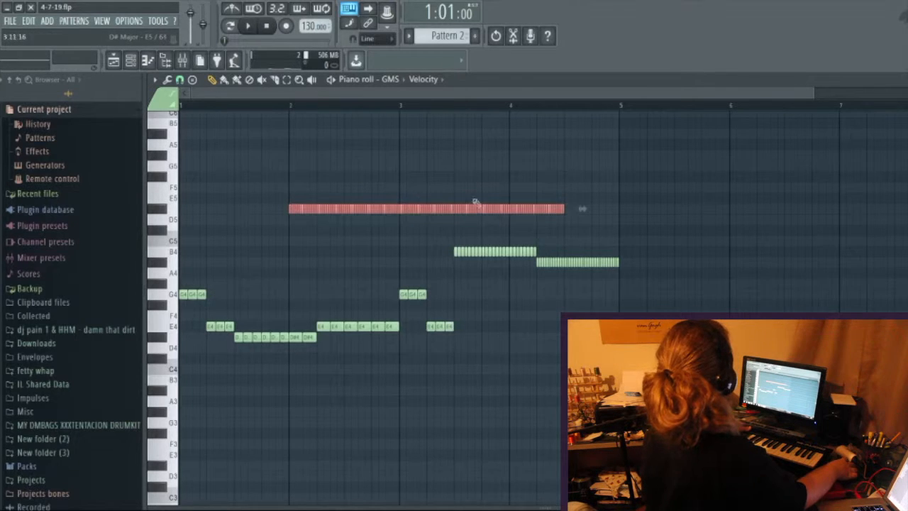
{"action": "left_click_drag", "start_coordinate": [579, 209], "coordinate": [293, 210]}
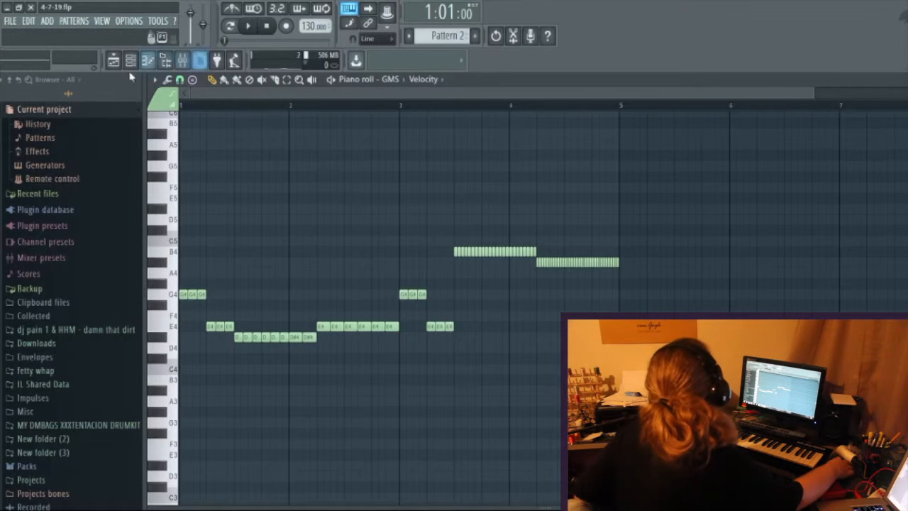
Examine Pattern 4 in the piano roll and play the song from the playlist.
{"action": "left_click", "coordinate": [113, 60]}
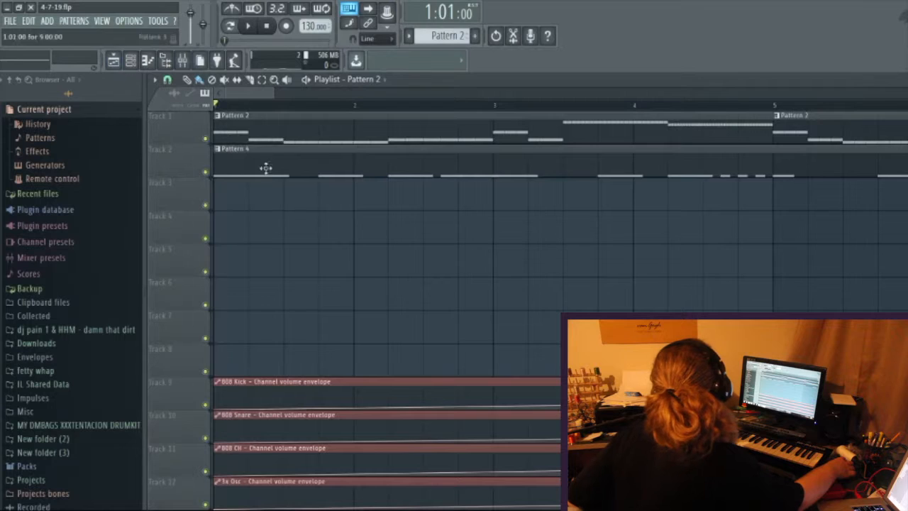
{"action": "left_click", "coordinate": [147, 60]}
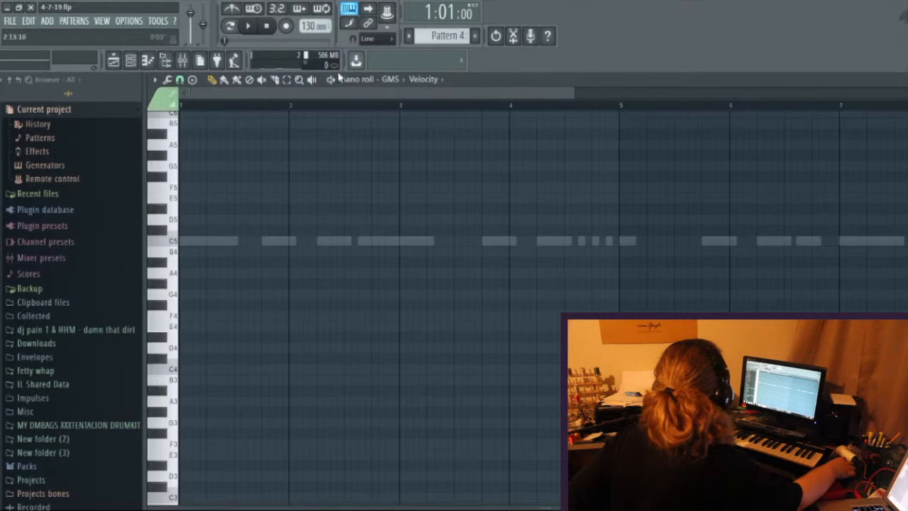
{"action": "scroll", "coordinate": [442, 148], "scroll_direction": "up", "scroll_amount": 4}
{"action": "scroll", "coordinate": [406, 134], "scroll_direction": "down", "scroll_amount": 3}
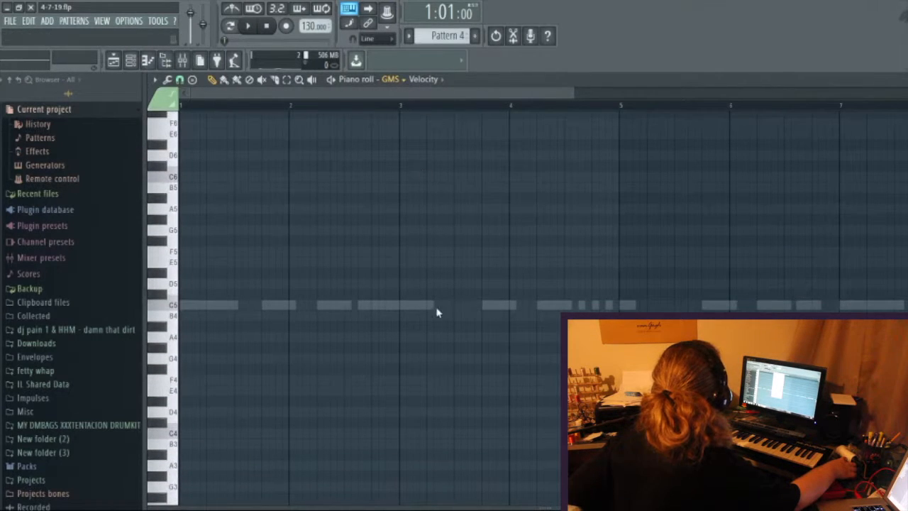
{"action": "left_click", "coordinate": [114, 60]}
{"action": "key", "text": "space"}
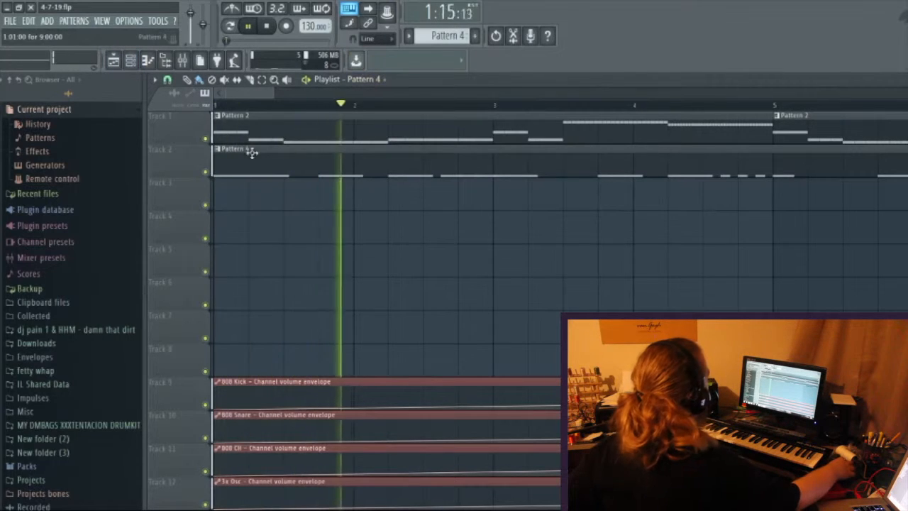
Play the song and examine the wider playlist arrangement across Patterns 2 to 10.
{"action": "left_click", "coordinate": [286, 79]}
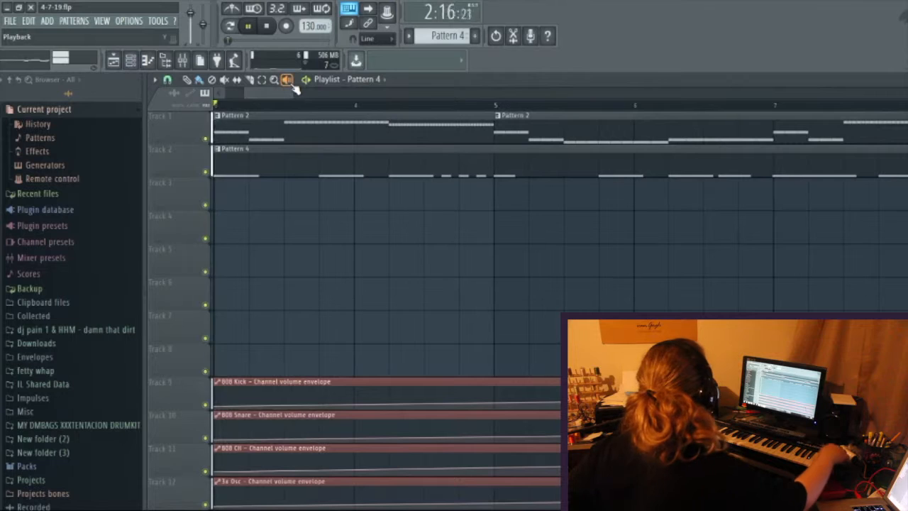
{"action": "left_click_drag", "start_coordinate": [290, 93], "coordinate": [708, 104]}
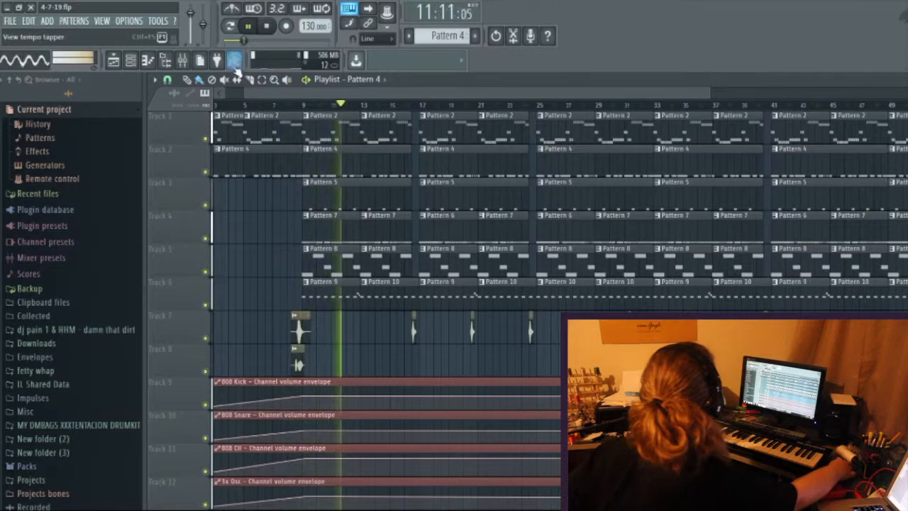
{"action": "key", "text": "space"}
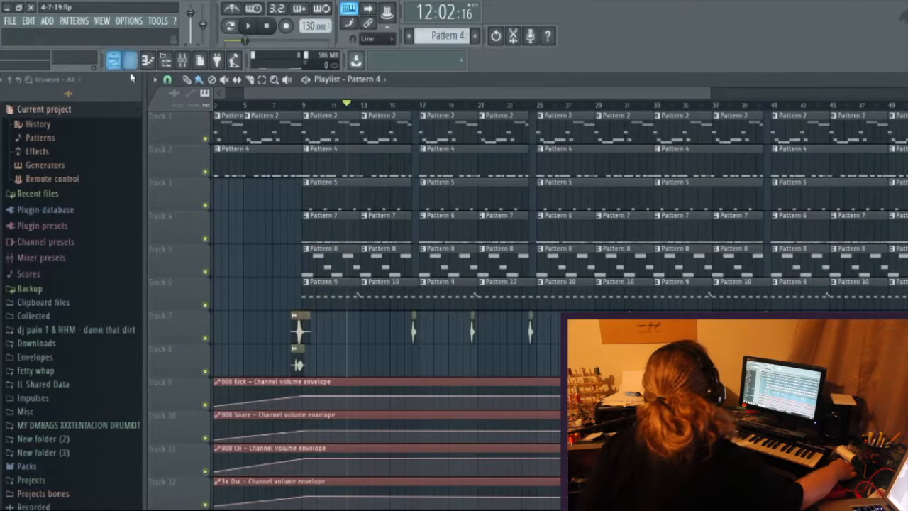
Examine the 808 Snare mixer track's Fruity Reeverb 2, Fruity delay 2 and Fruity Convolver effects.
{"action": "left_click", "coordinate": [130, 61]}
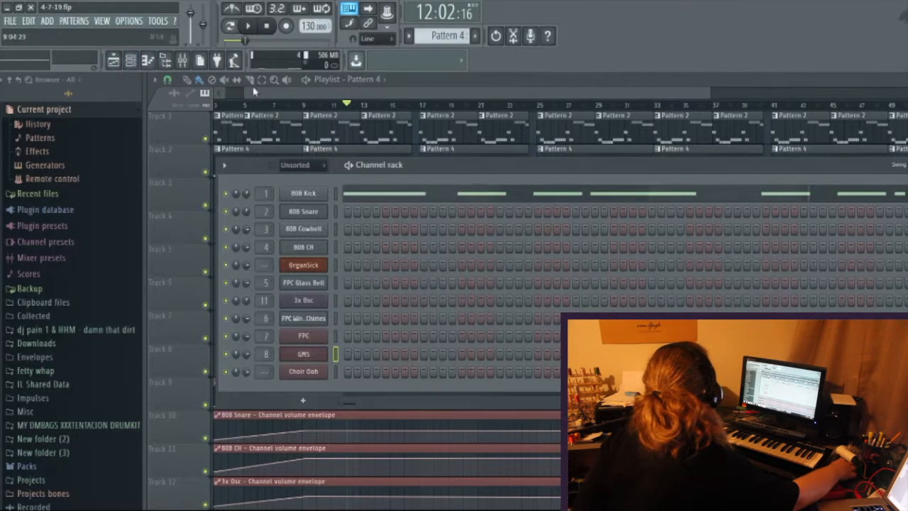
{"action": "left_click", "coordinate": [182, 60]}
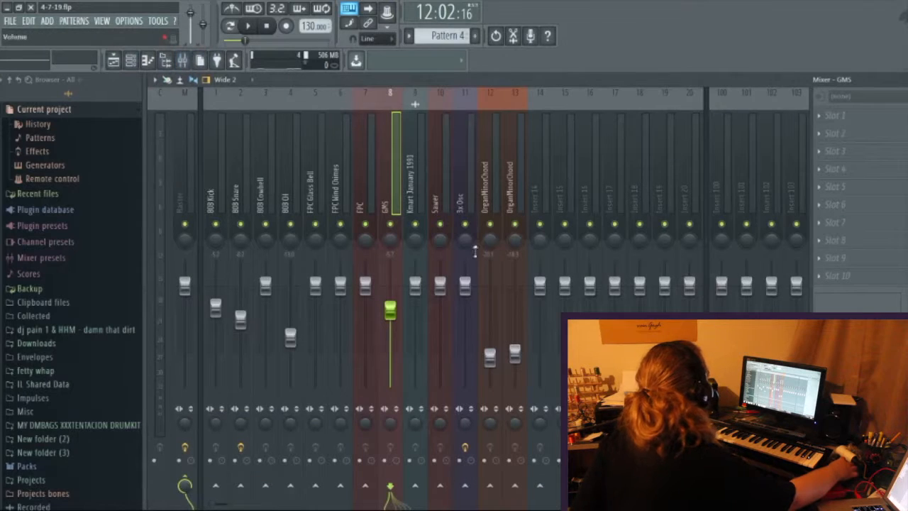
{"action": "left_click", "coordinate": [232, 178]}
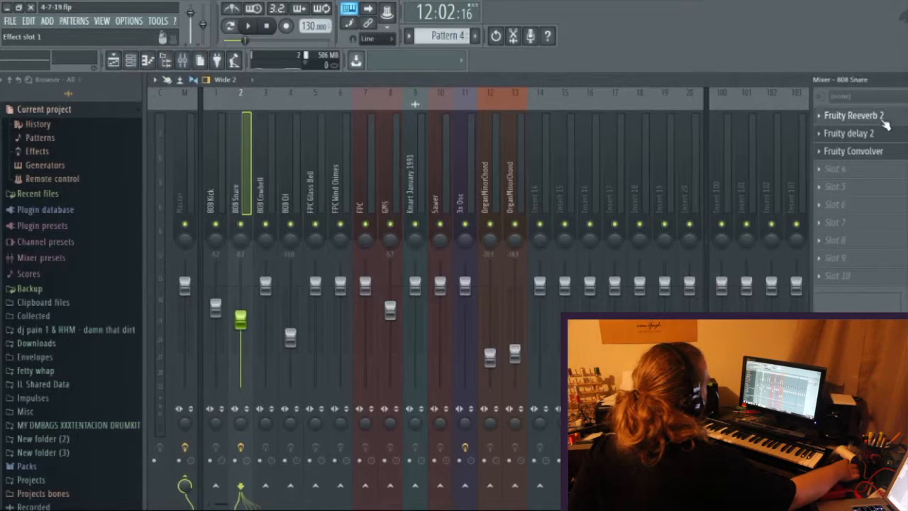
{"action": "left_click", "coordinate": [855, 115]}
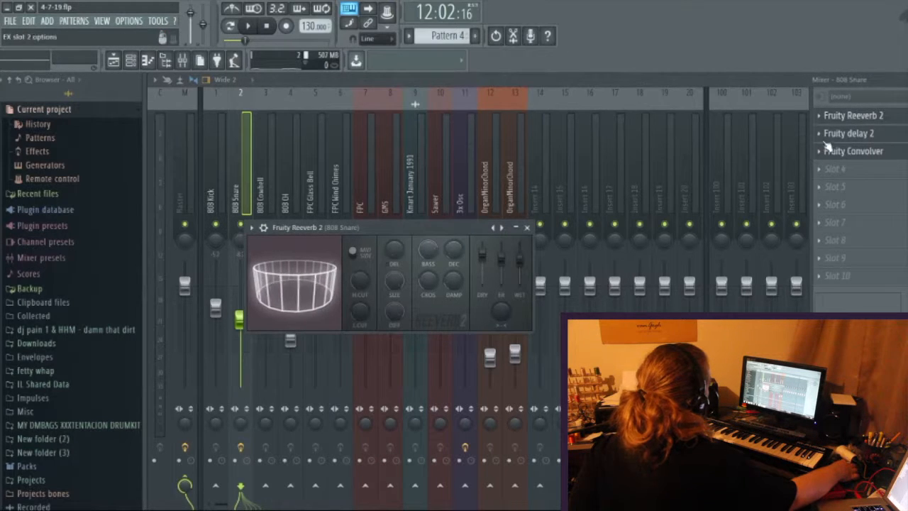
{"action": "left_click", "coordinate": [882, 139]}
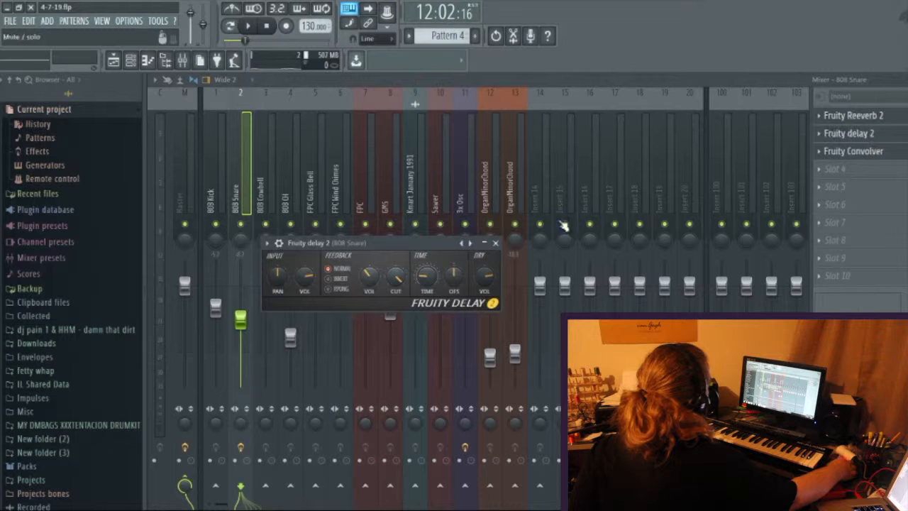
{"action": "left_click", "coordinate": [886, 152]}
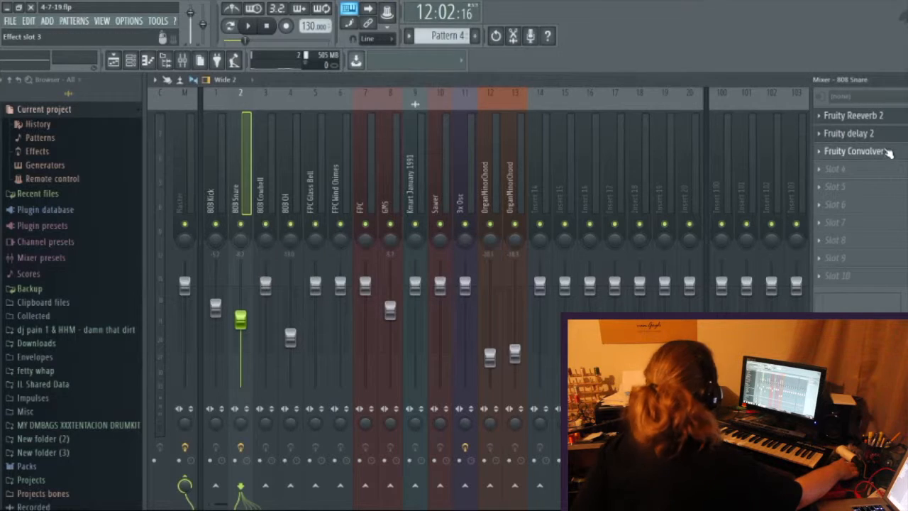
{"action": "left_click", "coordinate": [889, 155]}
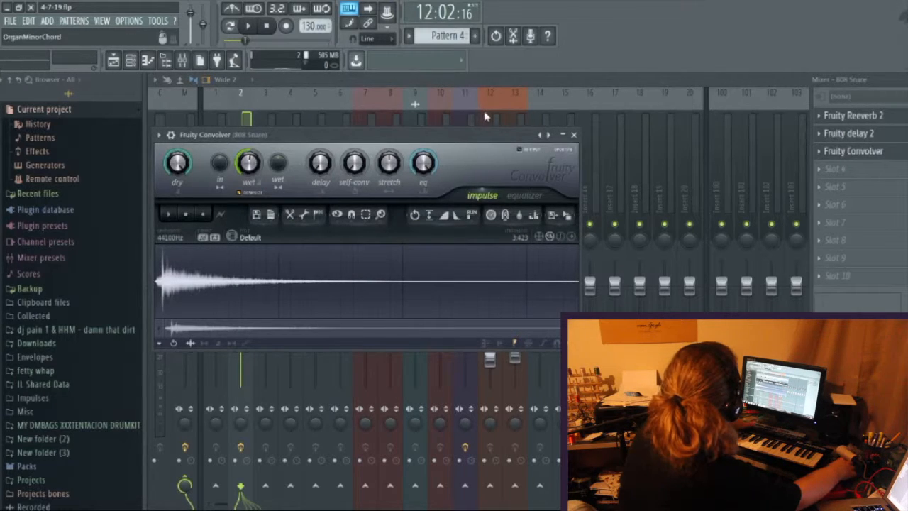
Play Pattern 5 on its own in pattern mode and examine its 808 Snare notes and mixer track.
{"action": "key", "text": "space"}
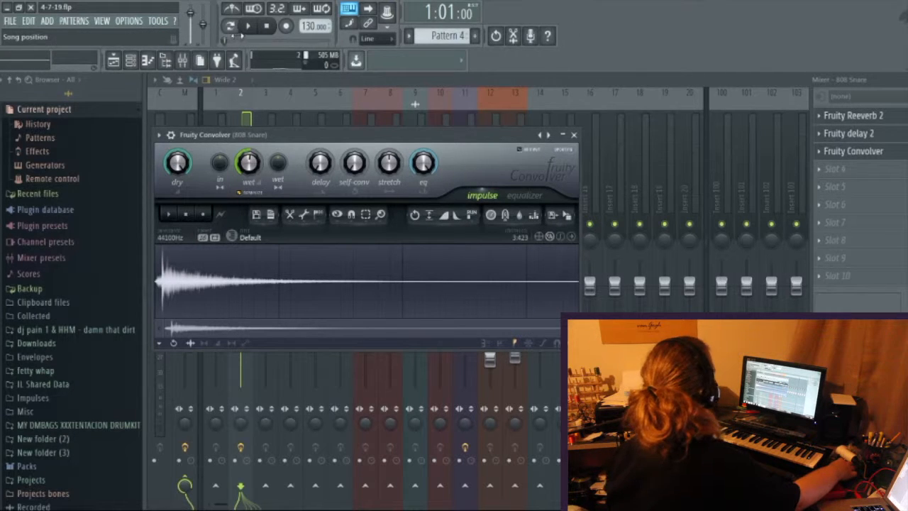
{"action": "left_click", "coordinate": [233, 28]}
{"action": "left_click", "coordinate": [854, 151]}
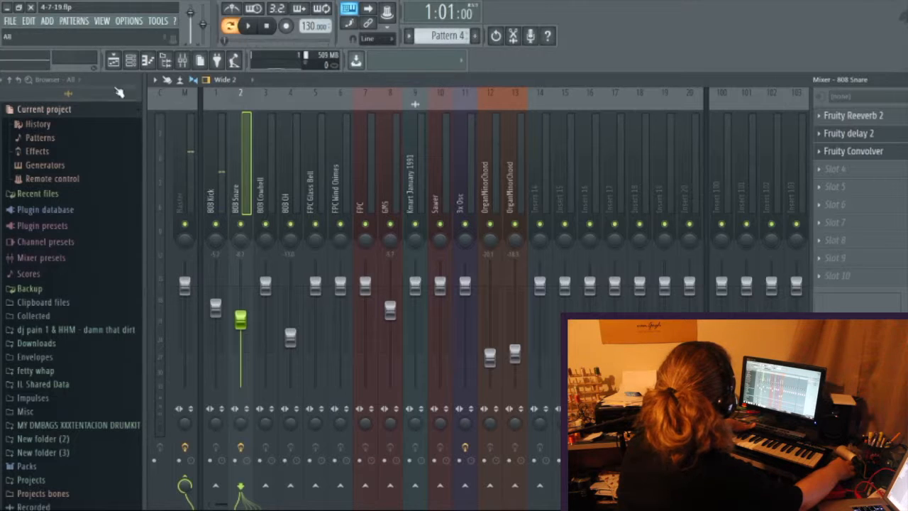
{"action": "left_click", "coordinate": [114, 61]}
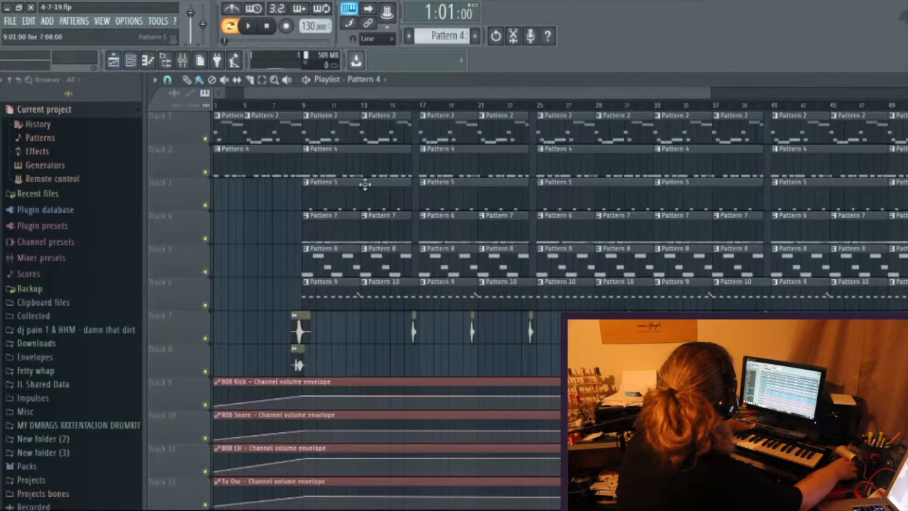
{"action": "left_click", "coordinate": [313, 198]}
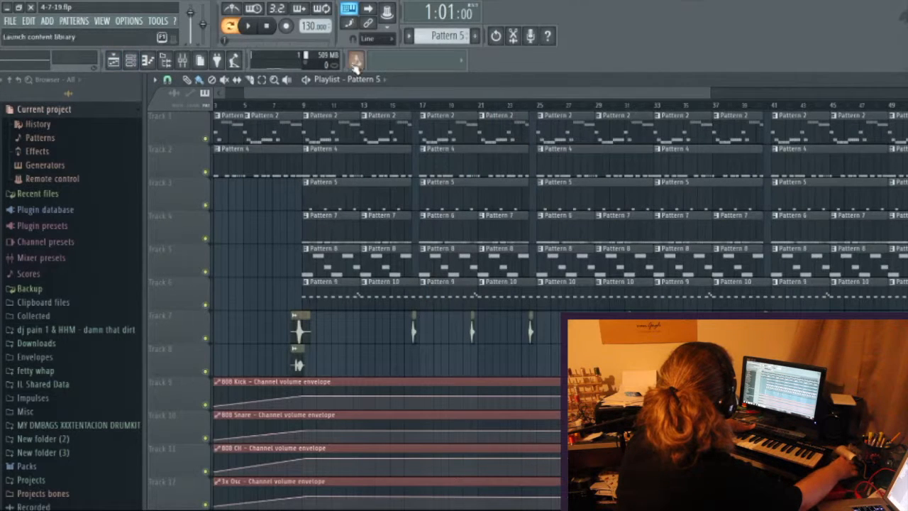
{"action": "left_click", "coordinate": [130, 61]}
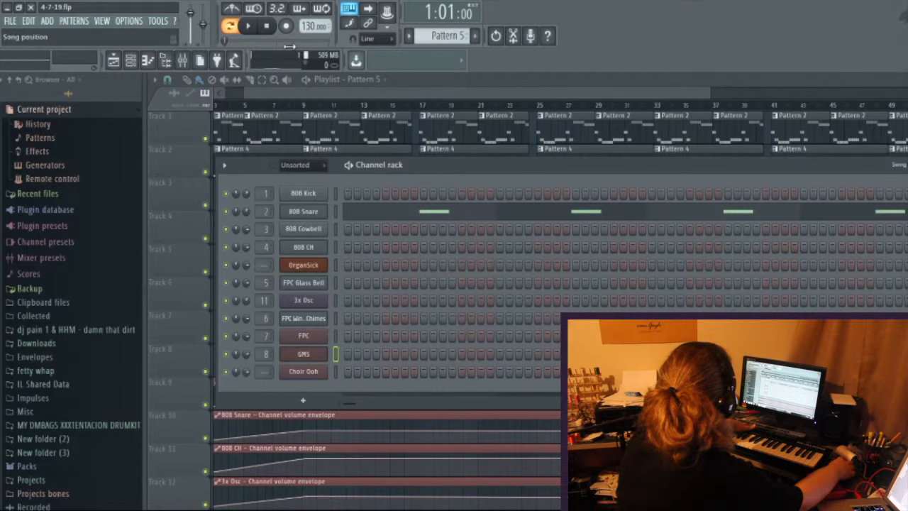
{"action": "left_click", "coordinate": [183, 60]}
{"action": "key", "text": "space"}
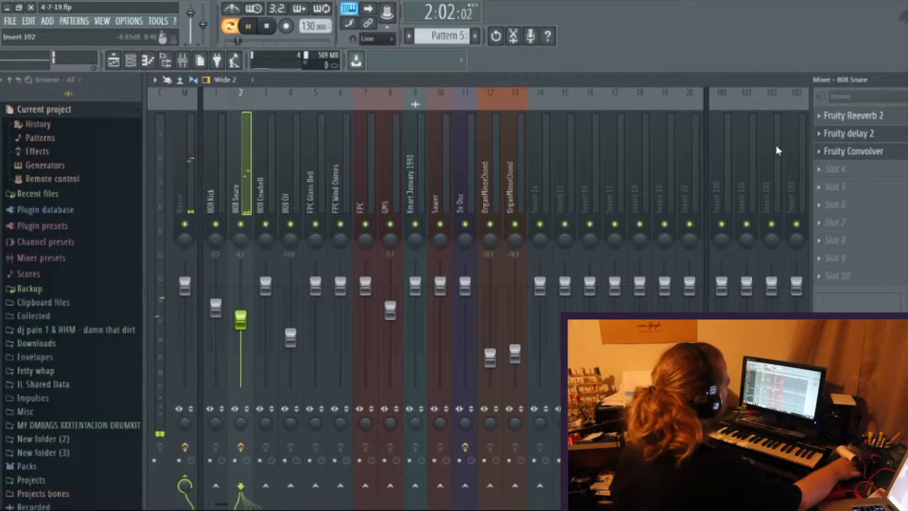
{"action": "left_click", "coordinate": [130, 61]}
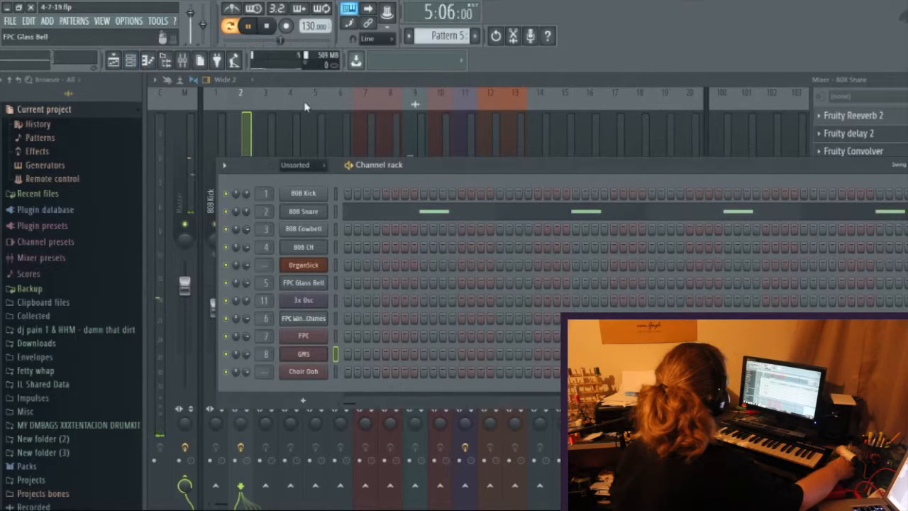
{"action": "left_click", "coordinate": [114, 61]}
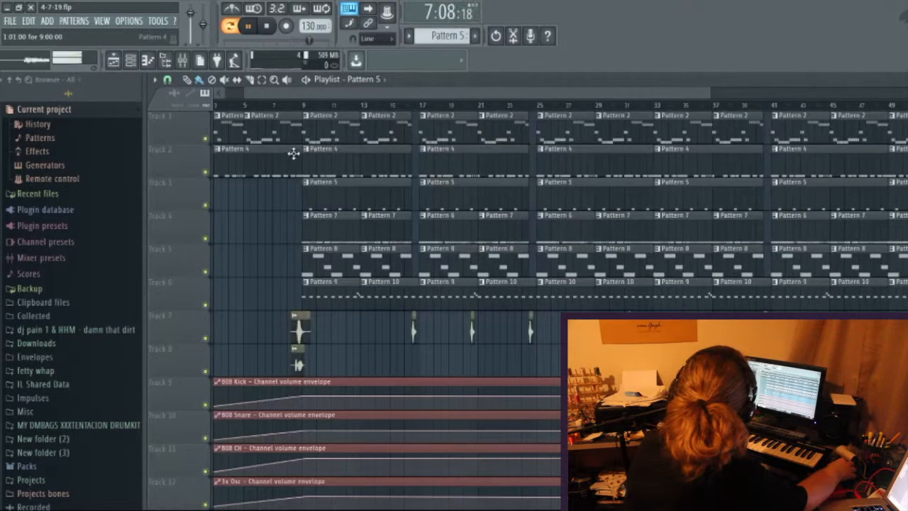
Return to song mode, play from the start and select the 1speech clip on Track 8.
{"action": "key", "text": "space"}
{"action": "key", "text": "space"}
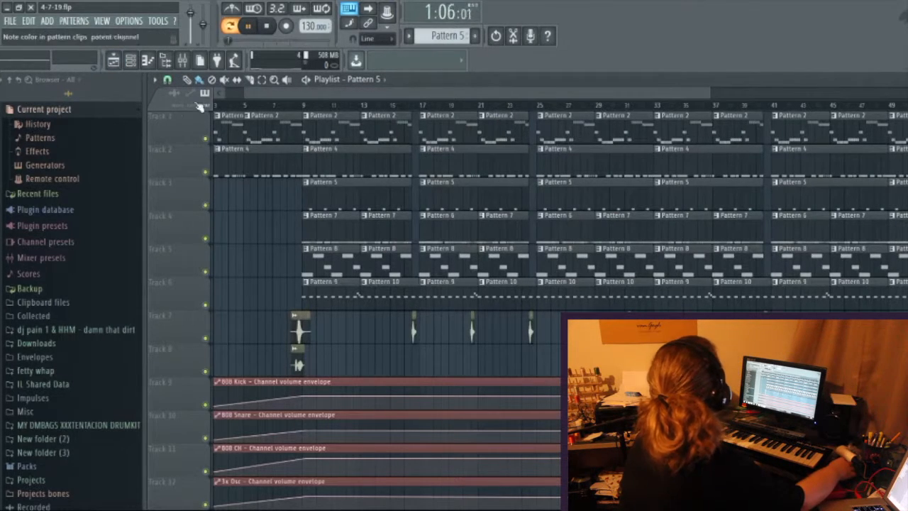
{"action": "left_click", "coordinate": [229, 26]}
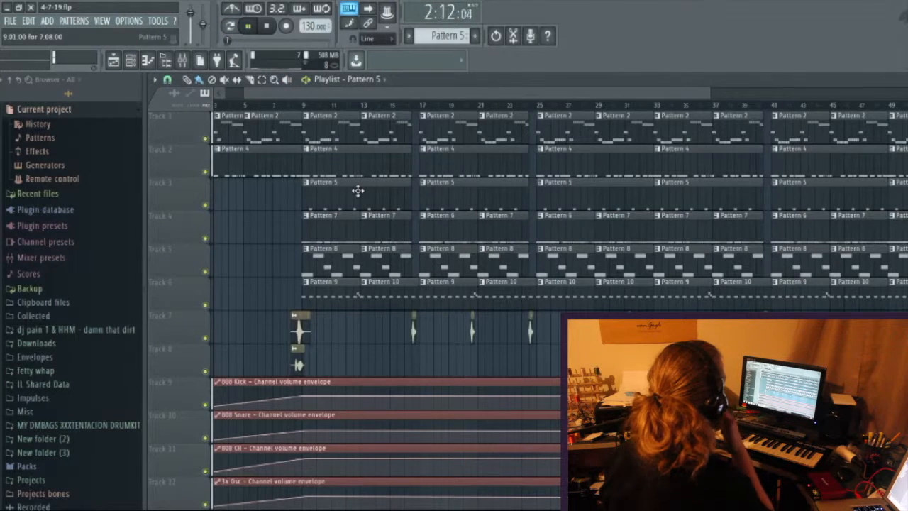
{"action": "left_click", "coordinate": [300, 360]}
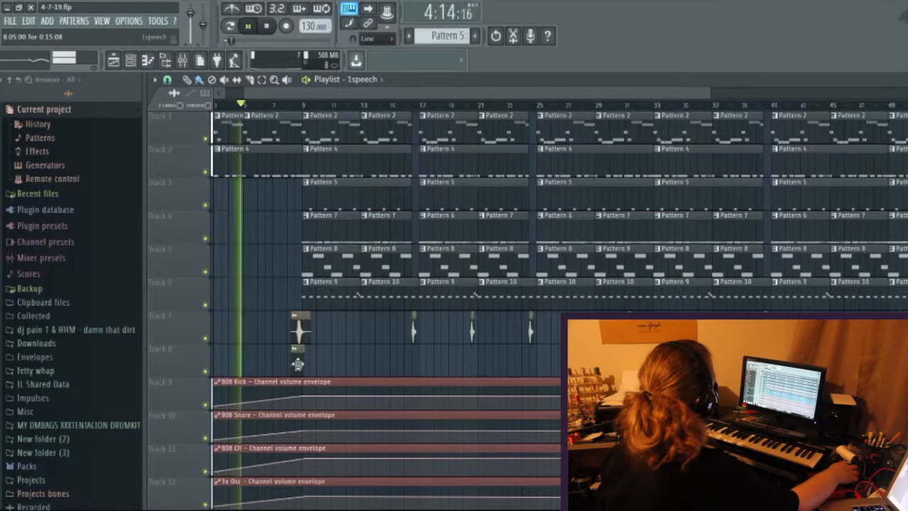
{"action": "key", "text": "space"}
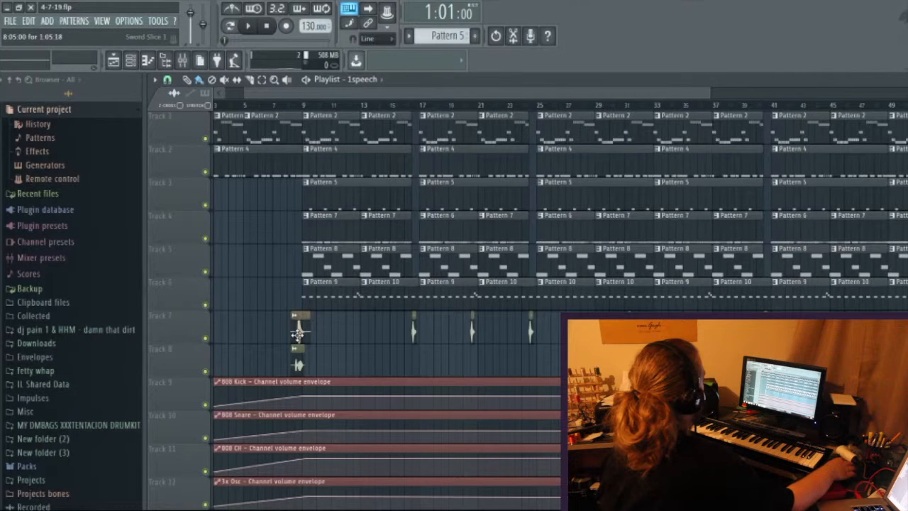
Play the song from bar 1 and select Pattern 8 from its clip on Track 5.
{"action": "left_click_drag", "start_coordinate": [262, 93], "coordinate": [240, 98]}
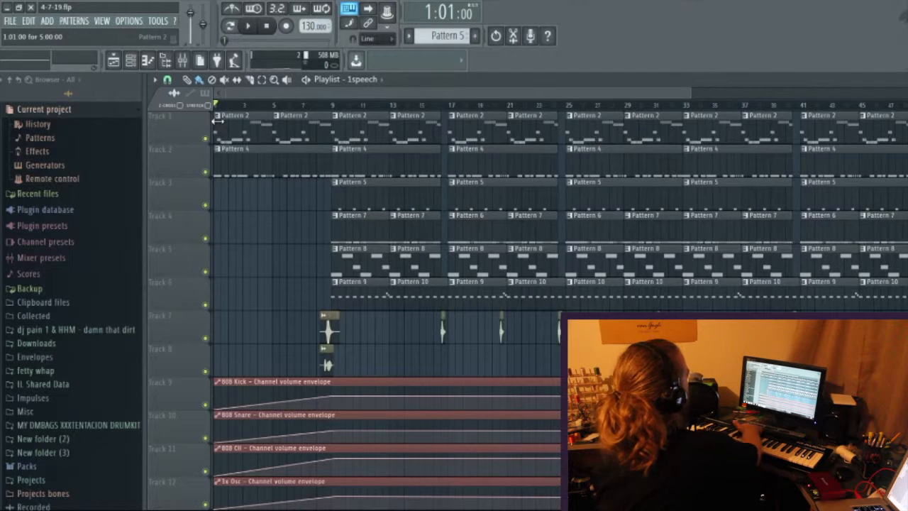
{"action": "key", "text": "space"}
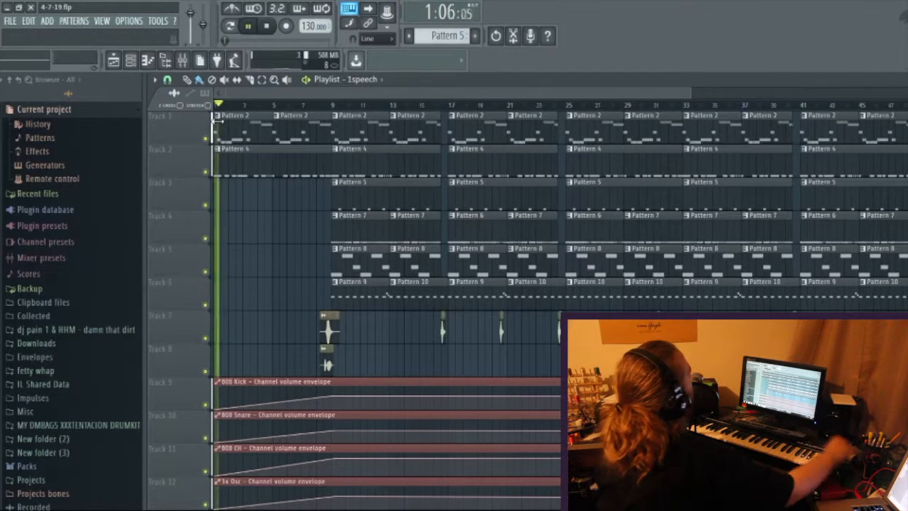
{"action": "left_click", "coordinate": [354, 257]}
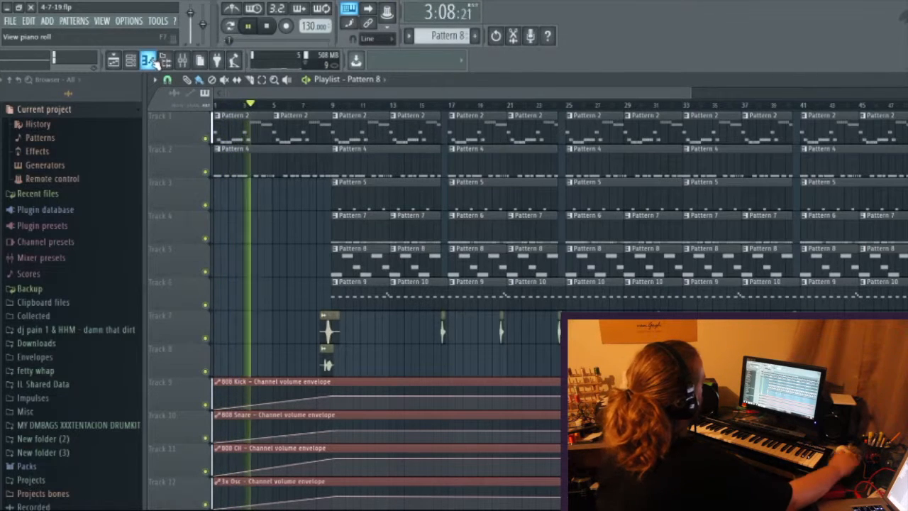
{"action": "key", "text": "space"}
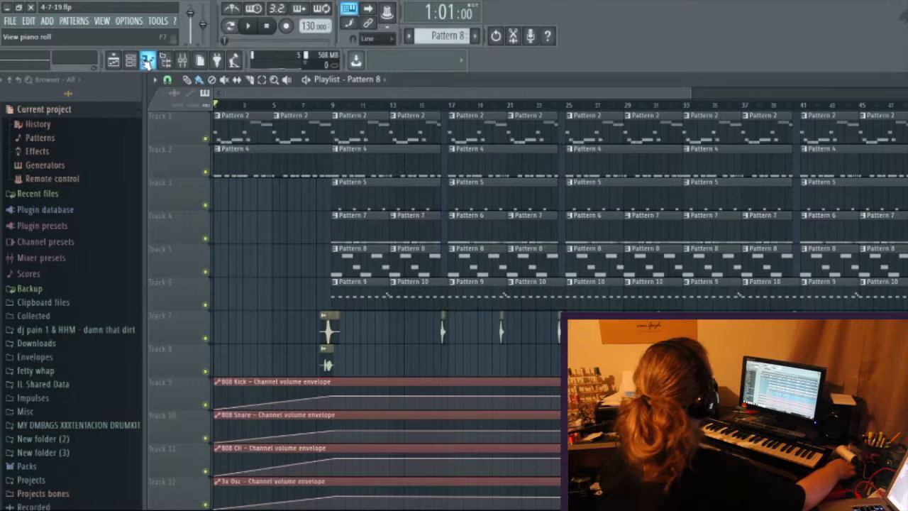
Open the 808 Kick channel's settings and audition the kick on its keyboard, including C5.
{"action": "left_click", "coordinate": [131, 60]}
{"action": "left_click", "coordinate": [303, 193]}
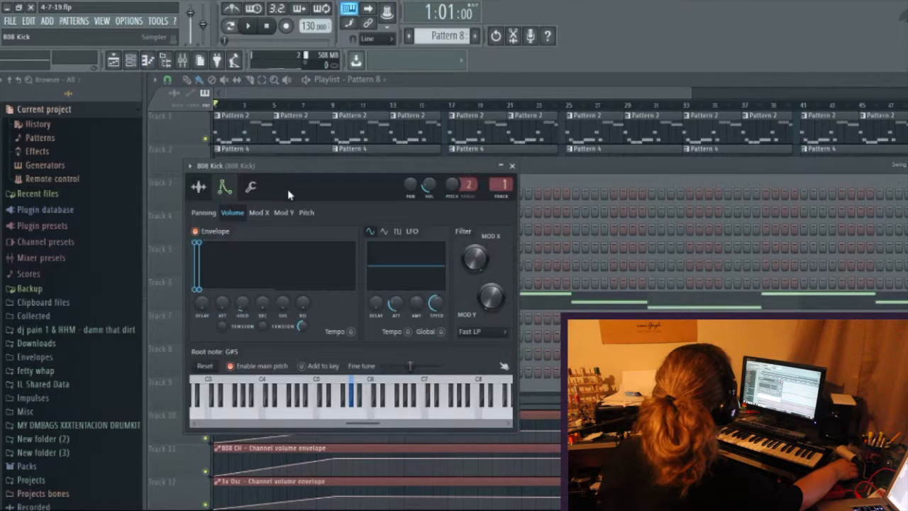
{"action": "left_click", "coordinate": [354, 403]}
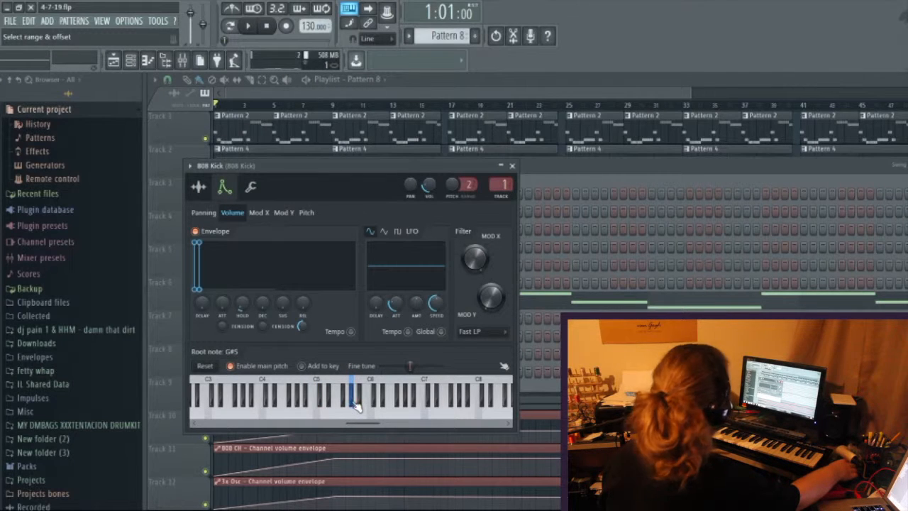
{"action": "left_click", "coordinate": [317, 417]}
{"action": "left_click", "coordinate": [318, 417]}
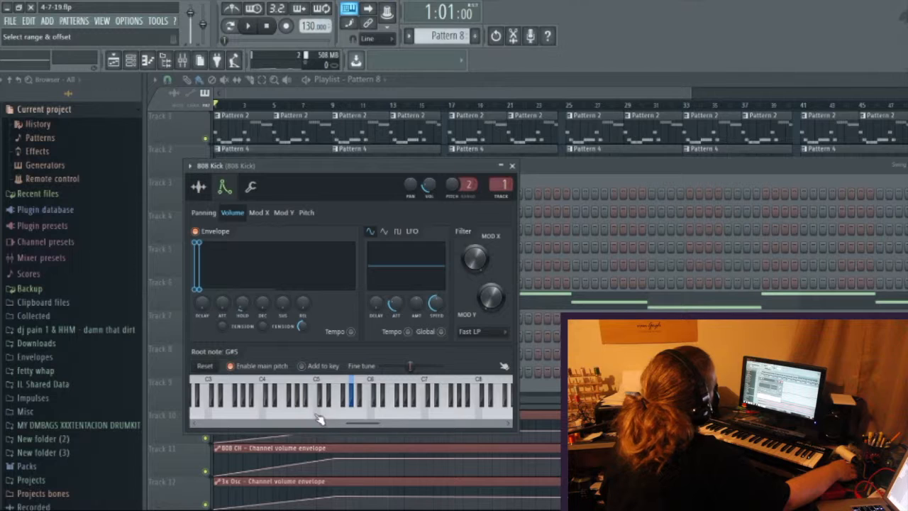
{"action": "left_click", "coordinate": [318, 417]}
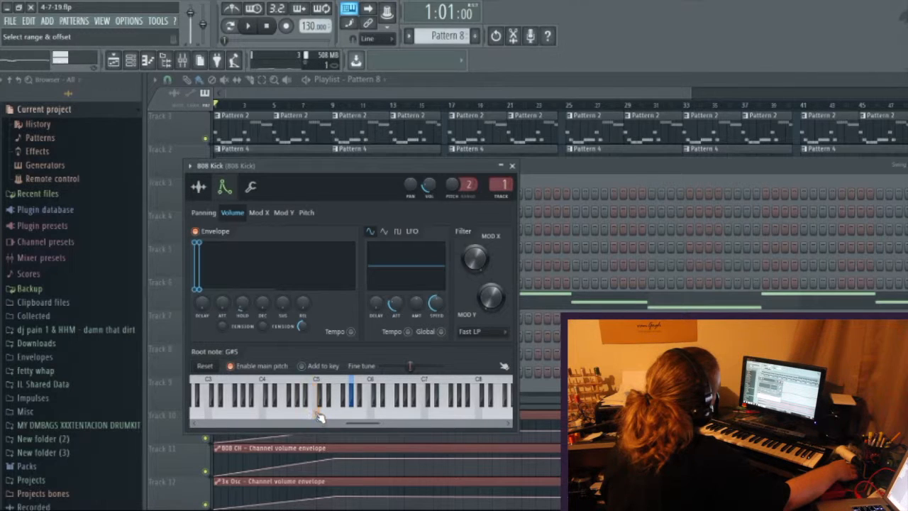
Try to place the 808 Kick sample in the playlist as an audio clip, and undo the clip placement.
{"action": "left_click", "coordinate": [204, 190]}
{"action": "left_click_drag", "start_coordinate": [193, 406], "coordinate": [177, 425]}
{"action": "left_click", "coordinate": [256, 398]}
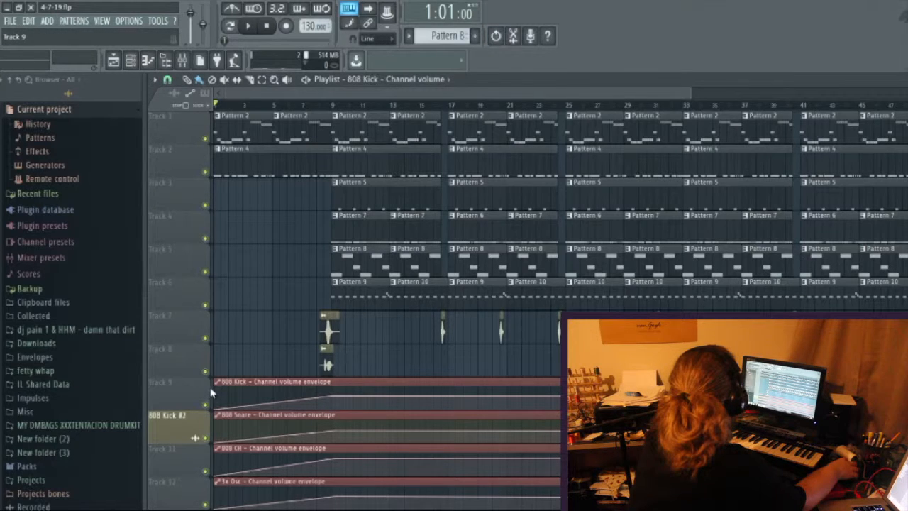
{"action": "key", "text": "ctrl+z"}
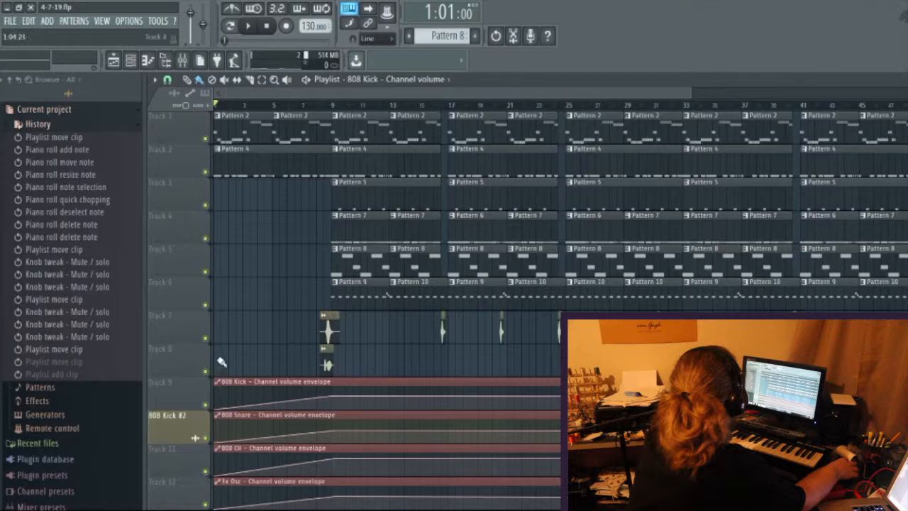
{"action": "key", "text": "ctrl+z"}
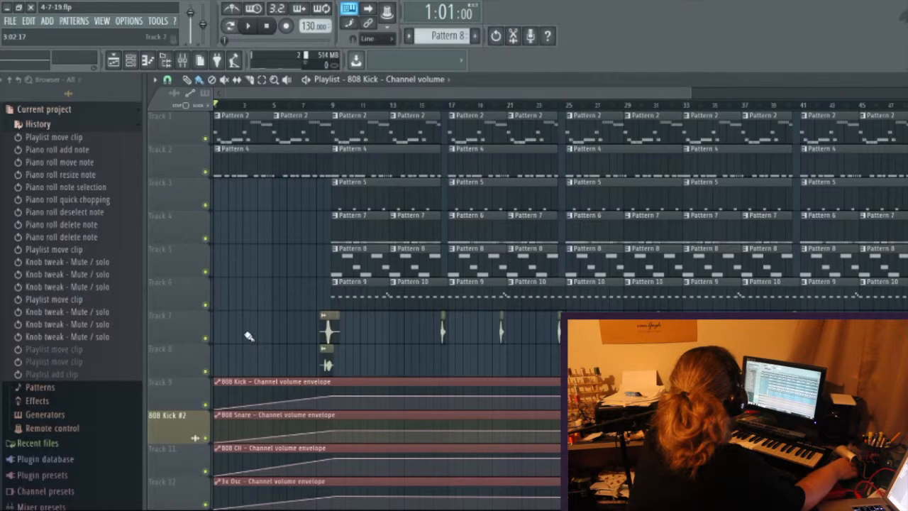
Play the opening bars of the song, bring up the channel rack for Pattern 8 and stop playback.
{"action": "key", "text": "space"}
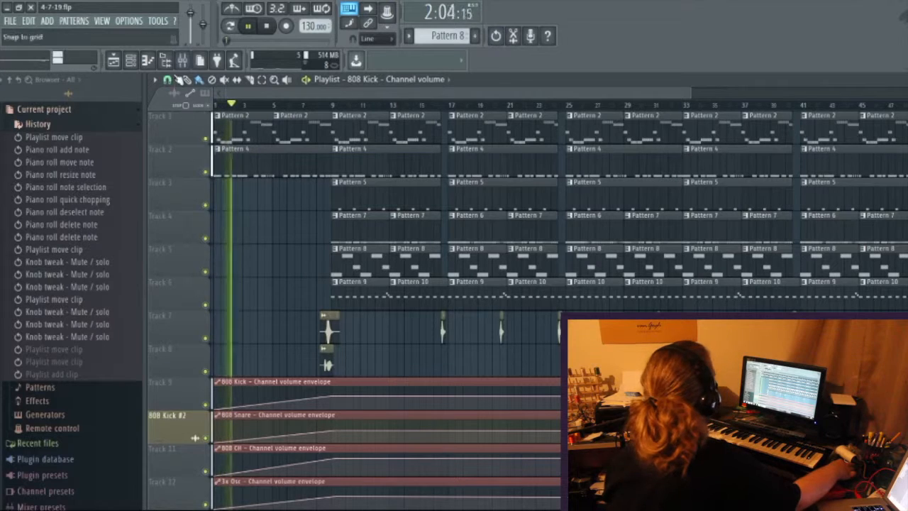
{"action": "left_click", "coordinate": [149, 60]}
{"action": "left_click", "coordinate": [128, 61]}
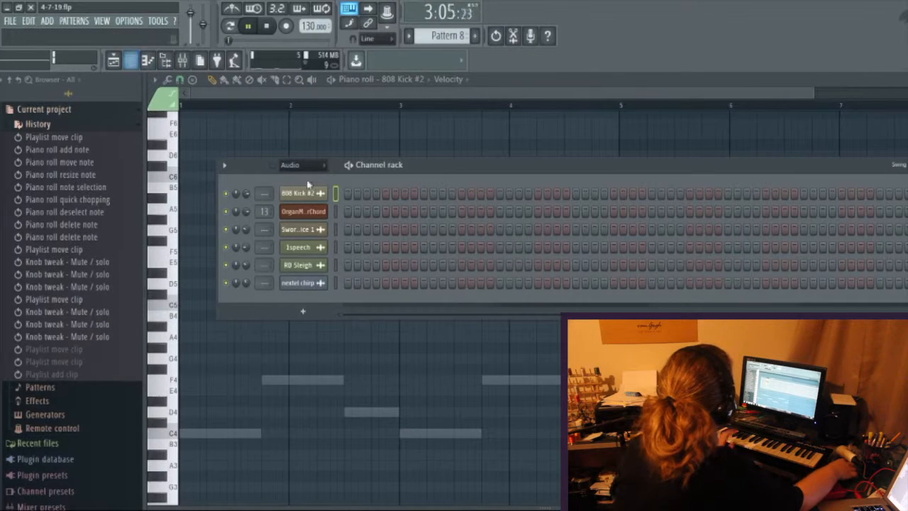
{"action": "key", "text": "space"}
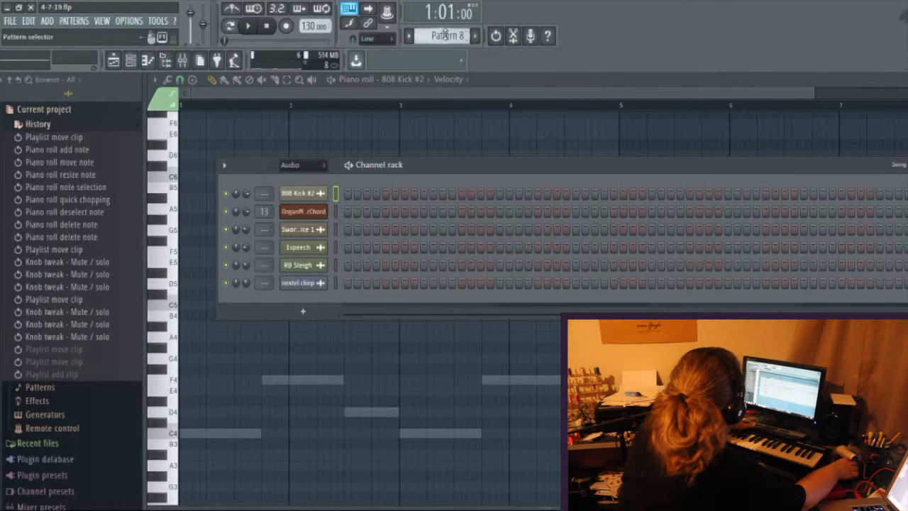
Select Pattern 3 and open the 808 Kick channel's sample settings to show its waveform.
{"action": "scroll", "coordinate": [446, 34], "scroll_direction": "down", "scroll_amount": 1}
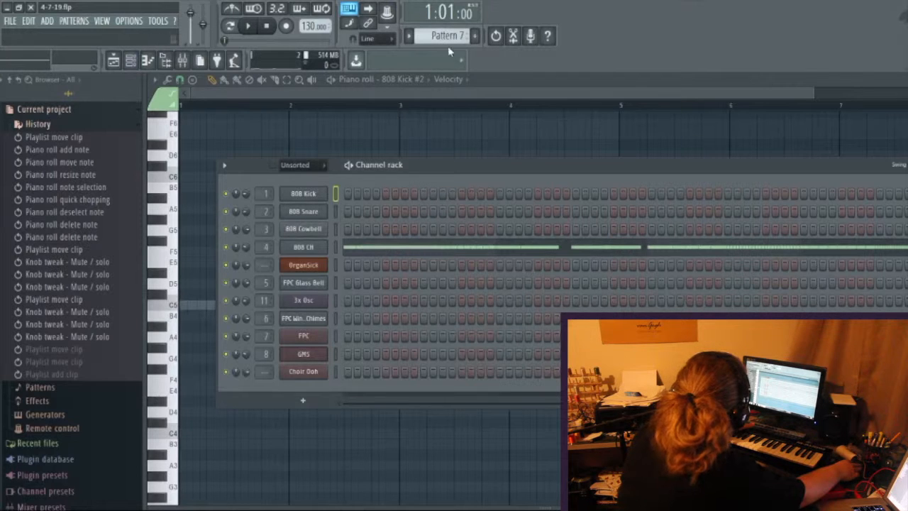
{"action": "scroll", "coordinate": [445, 36], "scroll_direction": "down", "scroll_amount": 4}
{"action": "left_click", "coordinate": [305, 195]}
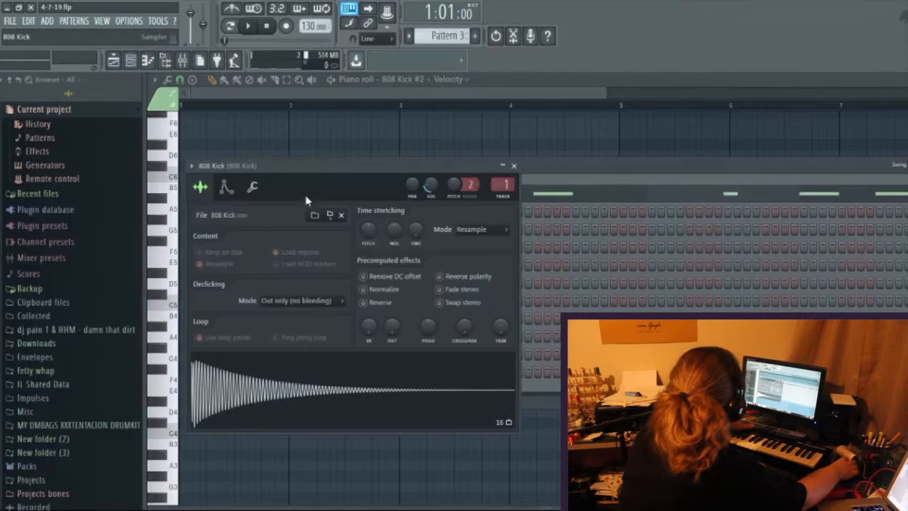
{"action": "left_click_drag", "start_coordinate": [262, 396], "coordinate": [262, 385]}
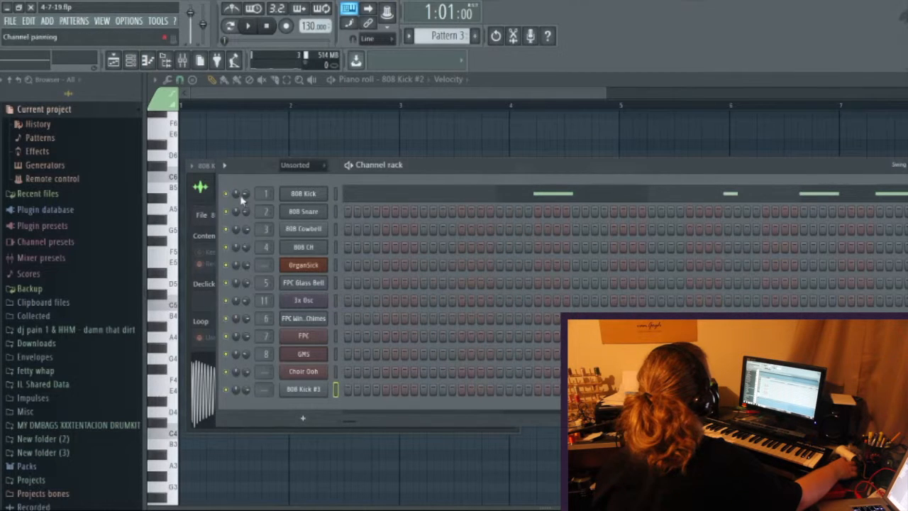
{"action": "left_click", "coordinate": [202, 378]}
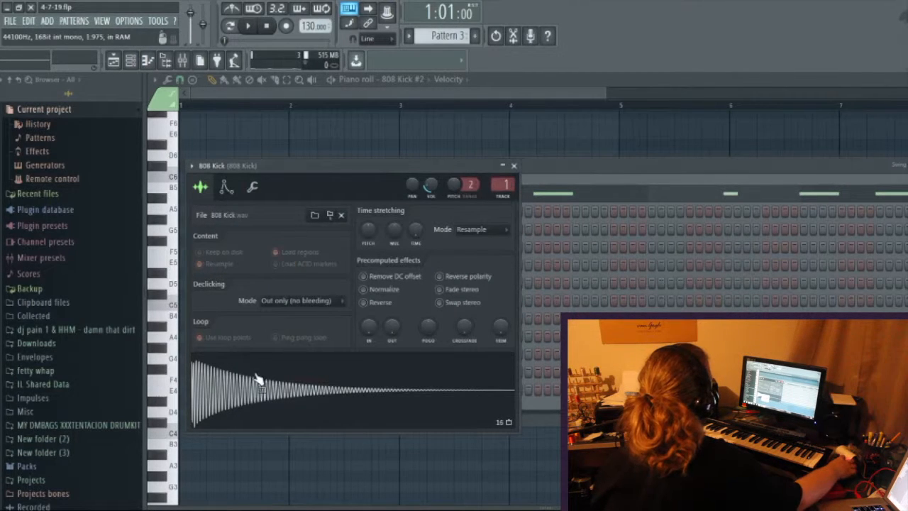
Load the 808 Kick sample into Edison, mark its detected pitch regions and return to the channel rack.
{"action": "double_click", "coordinate": [280, 404]}
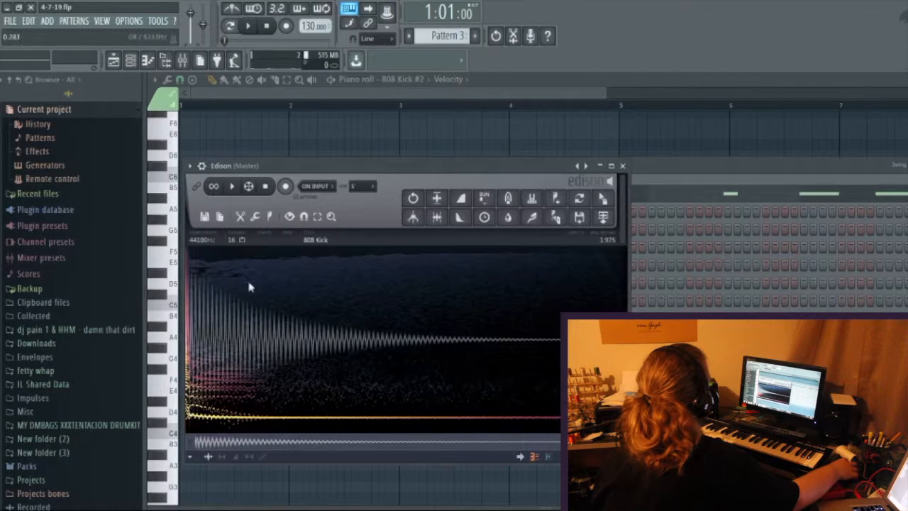
{"action": "left_click", "coordinate": [299, 387]}
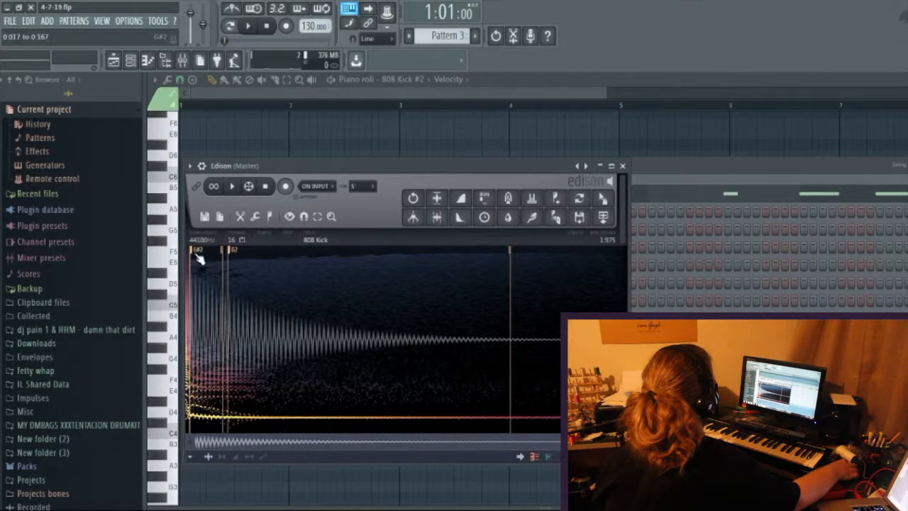
{"action": "left_click", "coordinate": [663, 171]}
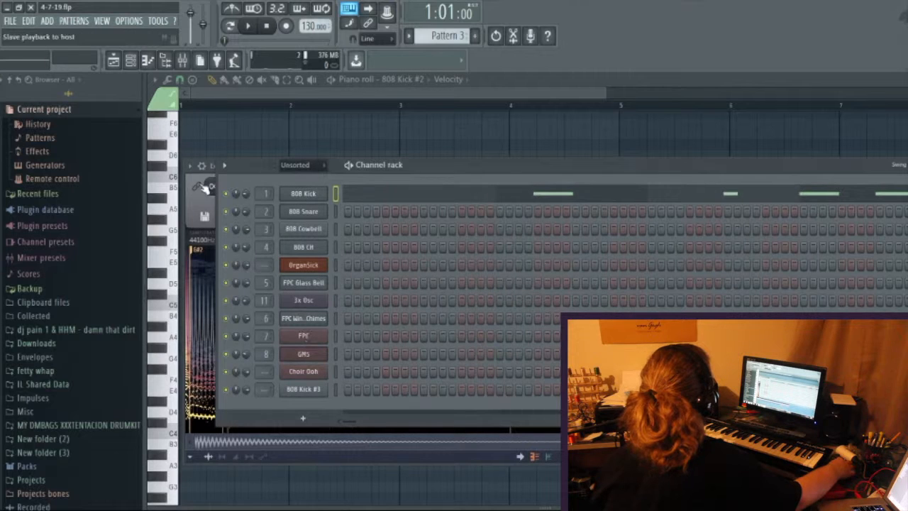
View Pattern 3's 808 Kick notes in the piano roll alongside the playlist, and return to the channel rack.
{"action": "left_click", "coordinate": [114, 61]}
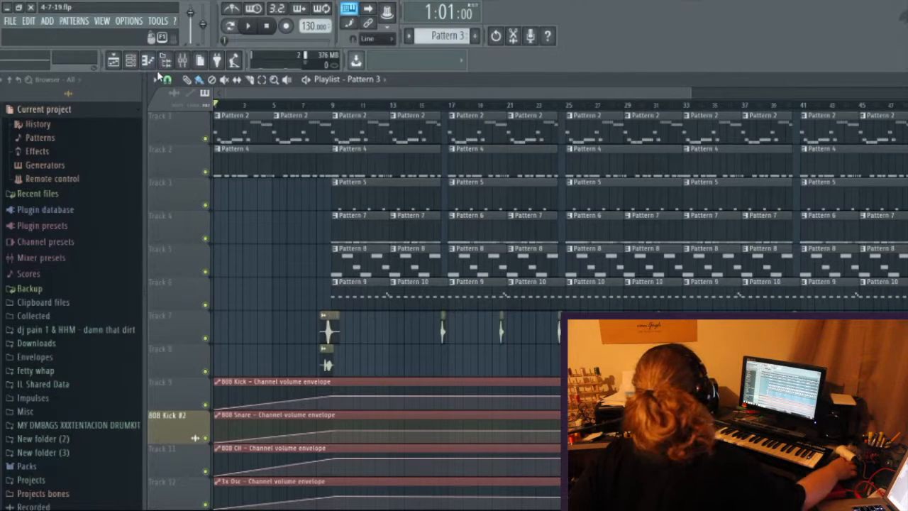
{"action": "left_click", "coordinate": [148, 59]}
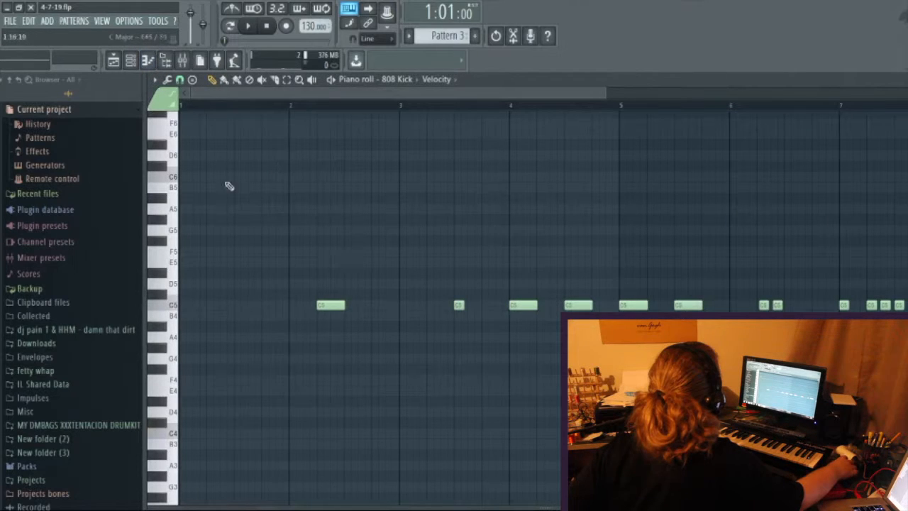
{"action": "left_click", "coordinate": [113, 60]}
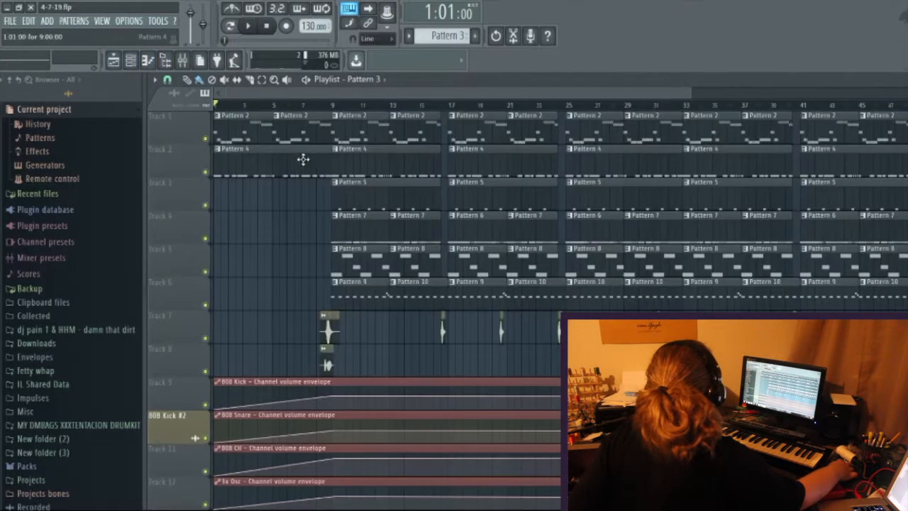
{"action": "left_click", "coordinate": [148, 59]}
{"action": "left_click", "coordinate": [130, 59]}
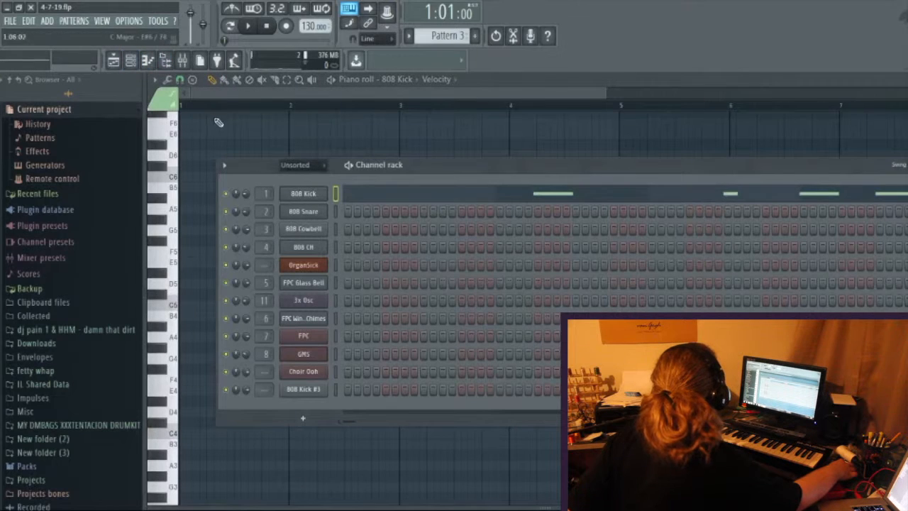
Try longer hold and decay times in the 808 Kick's volume envelope, audition C5, and restore a short hold without decay.
{"action": "left_click", "coordinate": [305, 194]}
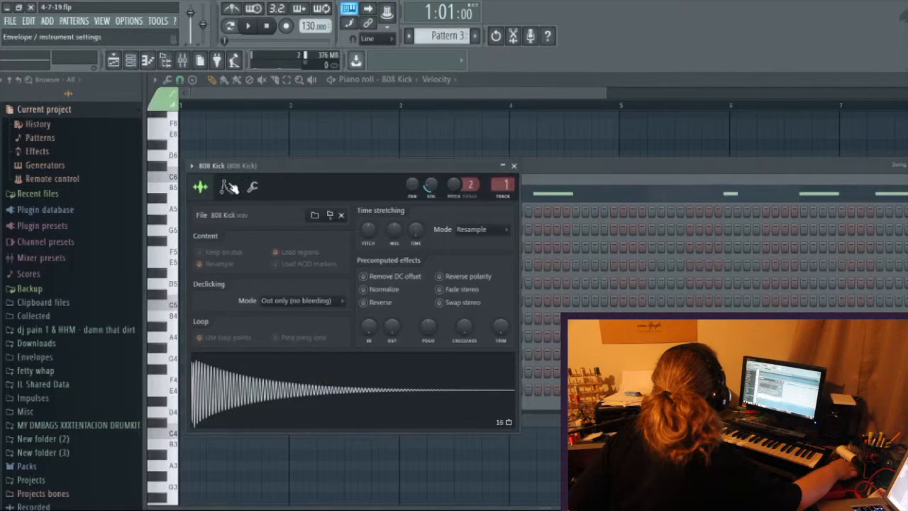
{"action": "left_click", "coordinate": [227, 186]}
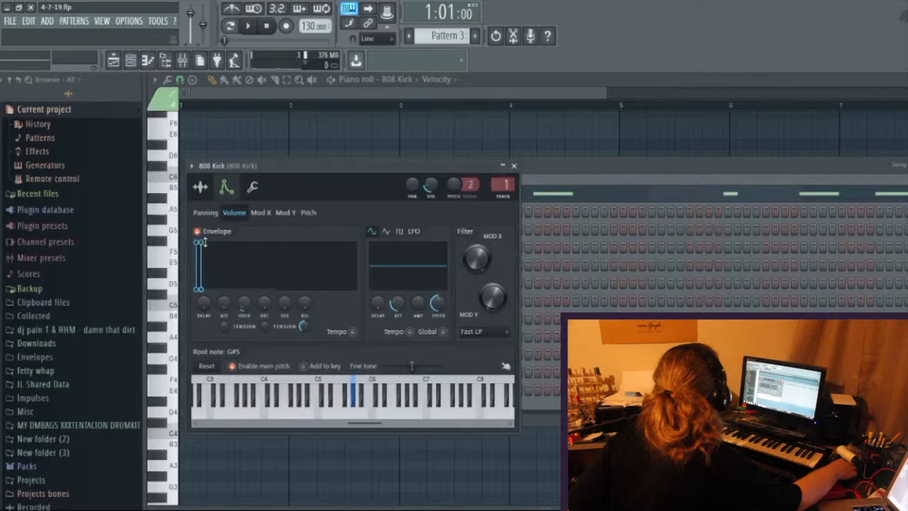
{"action": "left_click_drag", "start_coordinate": [244, 307], "coordinate": [244, 288]}
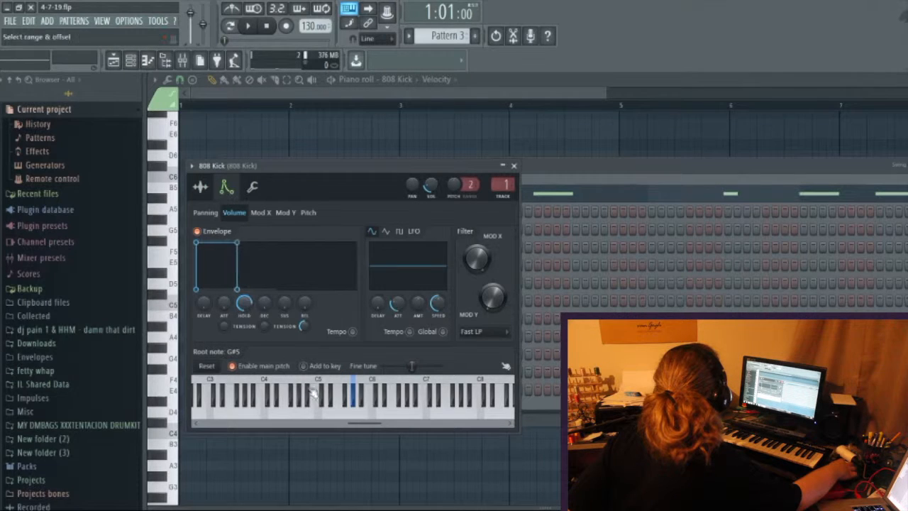
{"action": "left_click", "coordinate": [320, 418]}
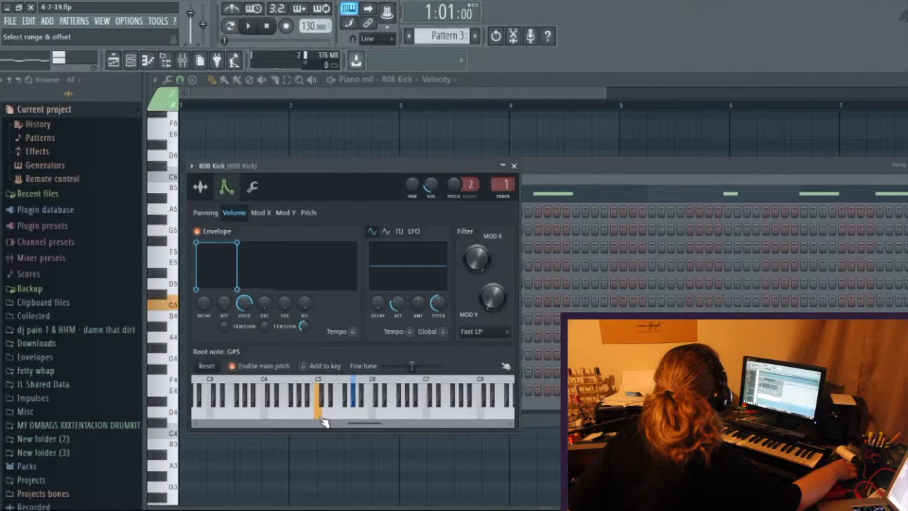
{"action": "left_click_drag", "start_coordinate": [264, 303], "coordinate": [264, 292]}
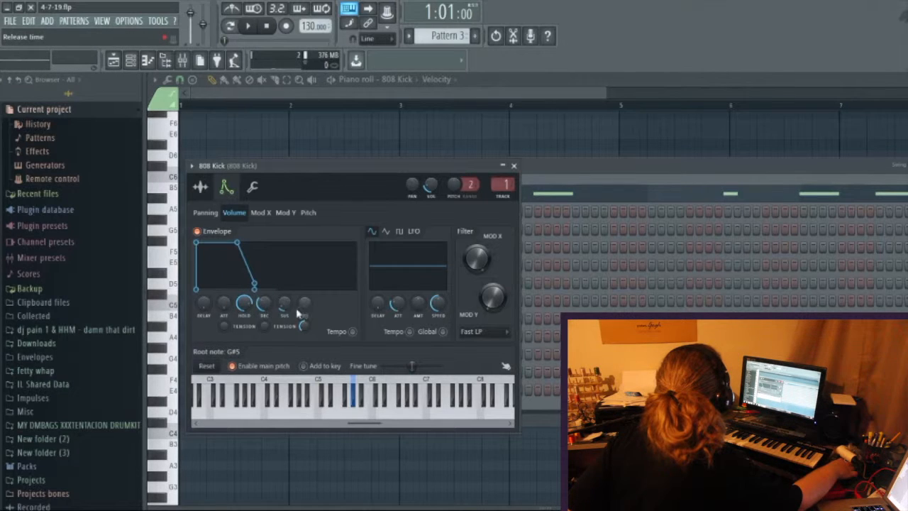
{"action": "left_click_drag", "start_coordinate": [264, 303], "coordinate": [244, 305]}
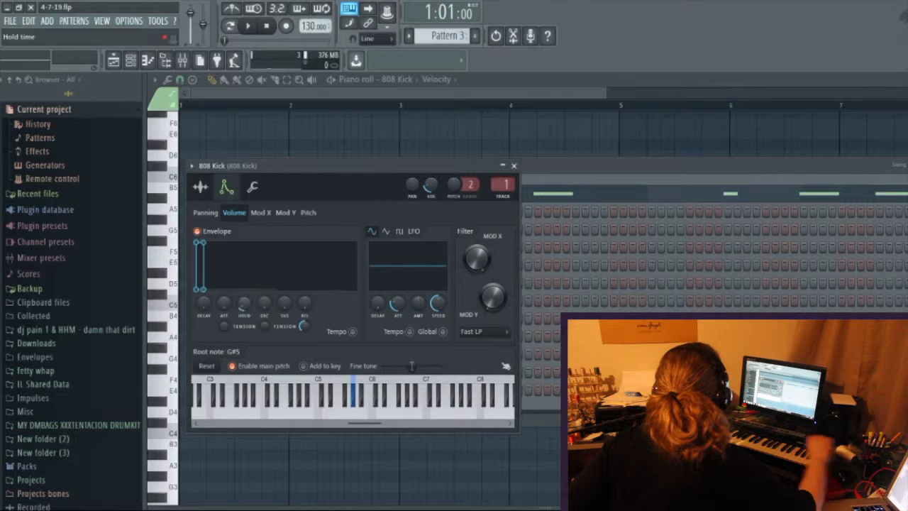
{"action": "left_click_drag", "start_coordinate": [244, 305], "coordinate": [244, 302]}
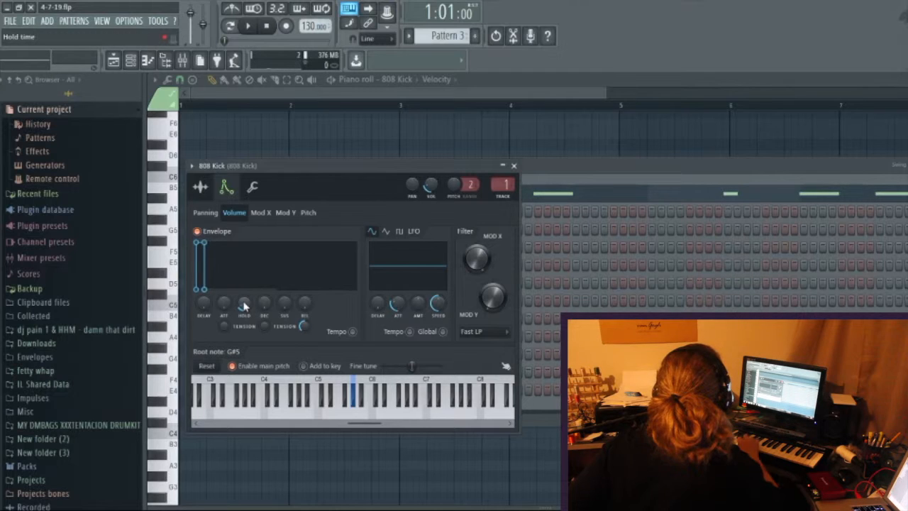
{"action": "left_click", "coordinate": [554, 169]}
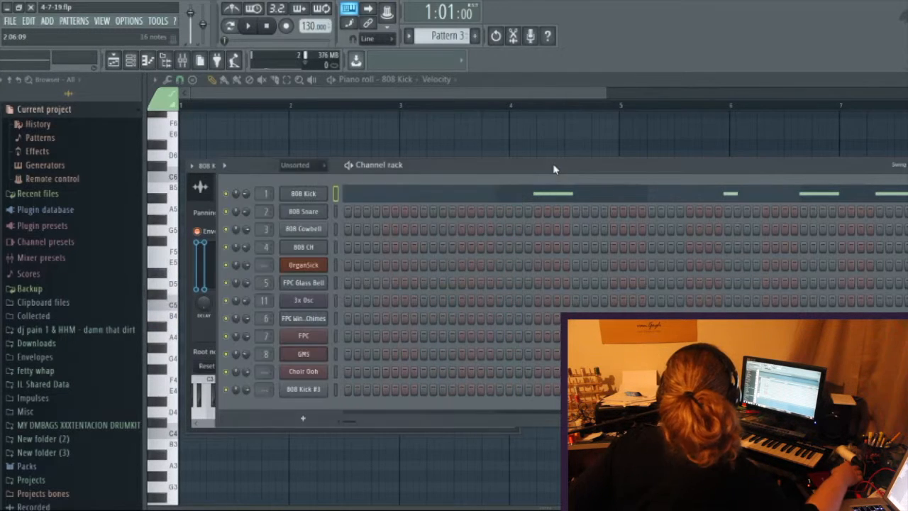
Open Pattern 8's 3x Osc notes from its first playlist clip on Track 5 and play the pattern on its own.
{"action": "left_click", "coordinate": [115, 63]}
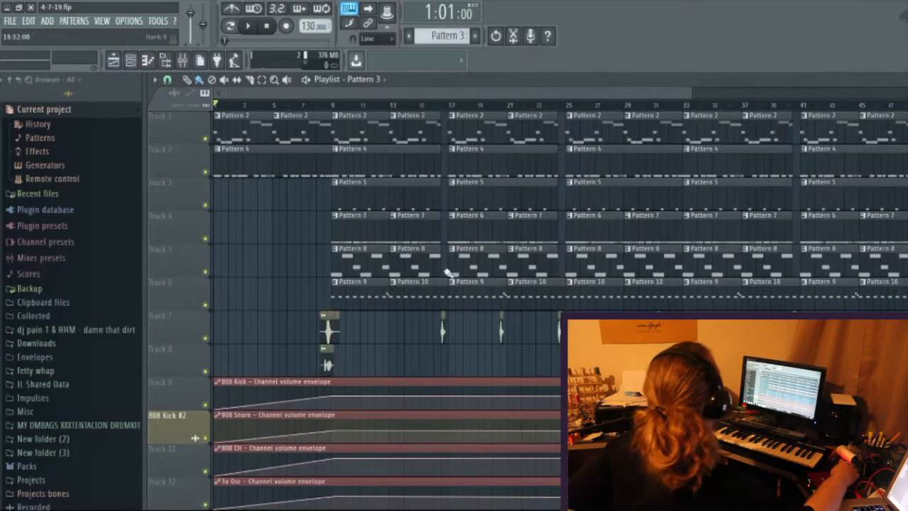
{"action": "scroll", "coordinate": [398, 220], "scroll_direction": "down", "scroll_amount": 2}
{"action": "scroll", "coordinate": [415, 214], "scroll_direction": "up", "scroll_amount": 2}
{"action": "double_click", "coordinate": [369, 271]}
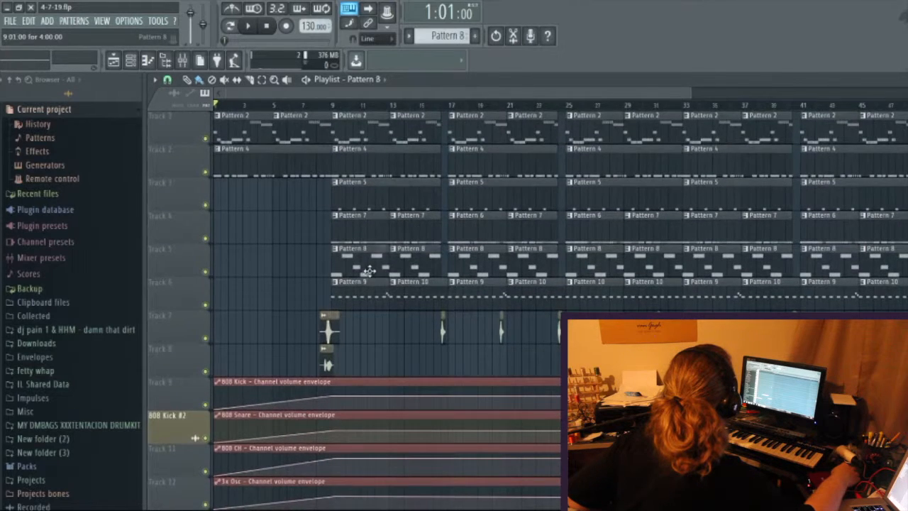
{"action": "scroll", "coordinate": [448, 205], "scroll_direction": "up", "scroll_amount": 2}
{"action": "scroll", "coordinate": [408, 160], "scroll_direction": "down", "scroll_amount": 2}
{"action": "left_click_drag", "start_coordinate": [370, 94], "coordinate": [191, 91]}
{"action": "left_click", "coordinate": [230, 27]}
{"action": "left_click", "coordinate": [247, 27]}
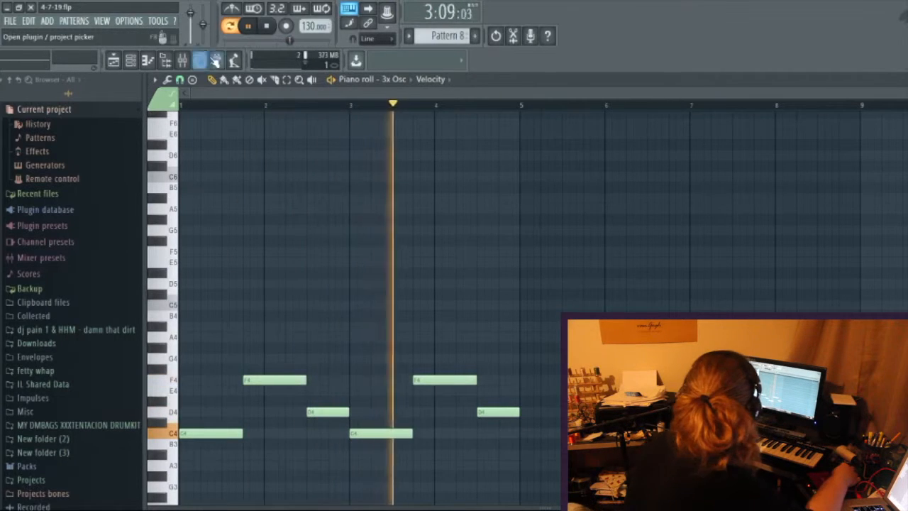
Return to song mode and play the arrangement from bar 9 in the playlist.
{"action": "left_click", "coordinate": [229, 30]}
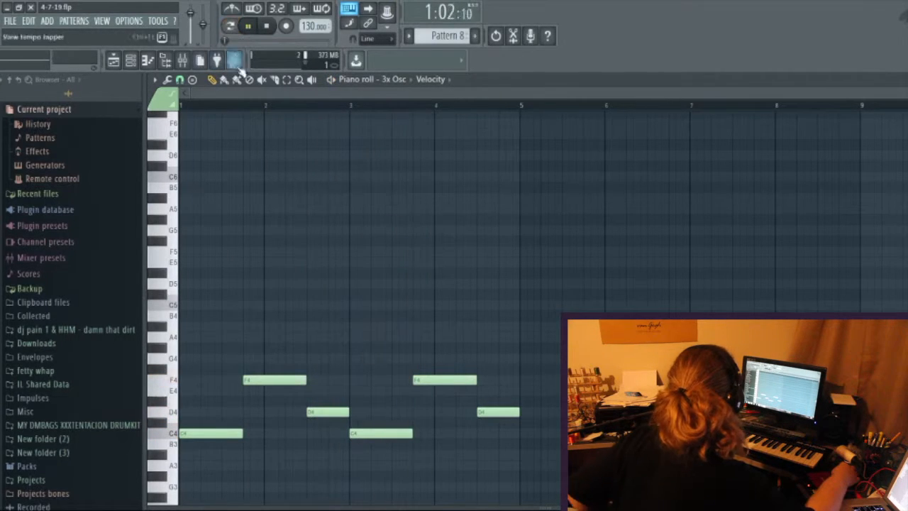
{"action": "left_click", "coordinate": [121, 62]}
{"action": "left_click", "coordinate": [336, 107]}
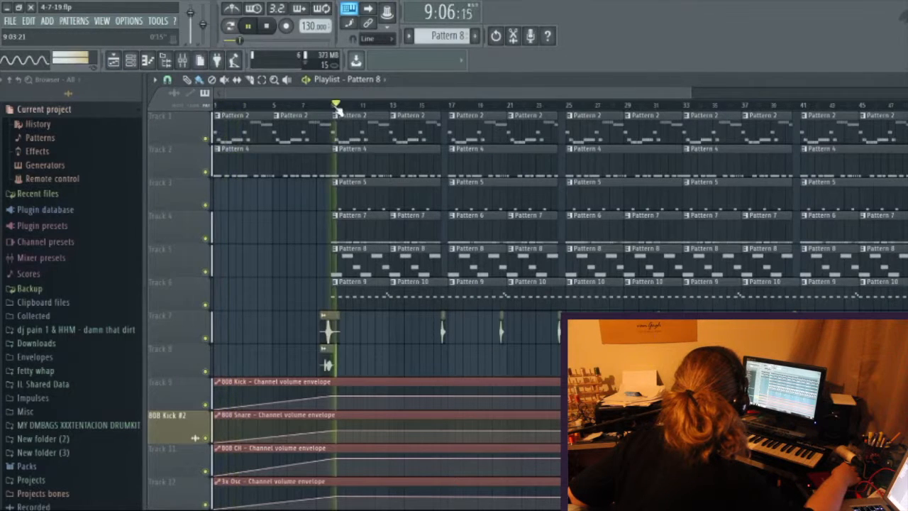
Play Pattern 8 in pattern mode and select the 3x Osc mixer track to show its Fruity Fast Dist effect.
{"action": "double_click", "coordinate": [349, 257]}
{"action": "left_click", "coordinate": [231, 28]}
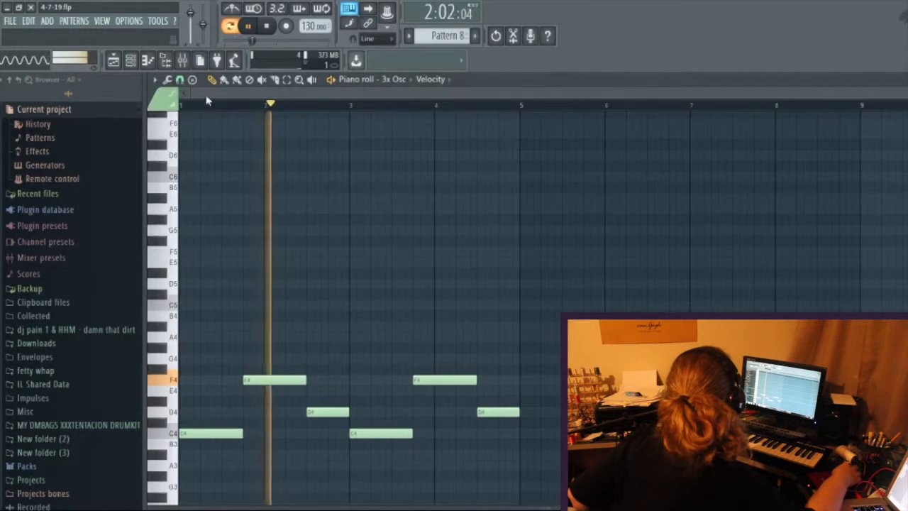
{"action": "left_click", "coordinate": [182, 60]}
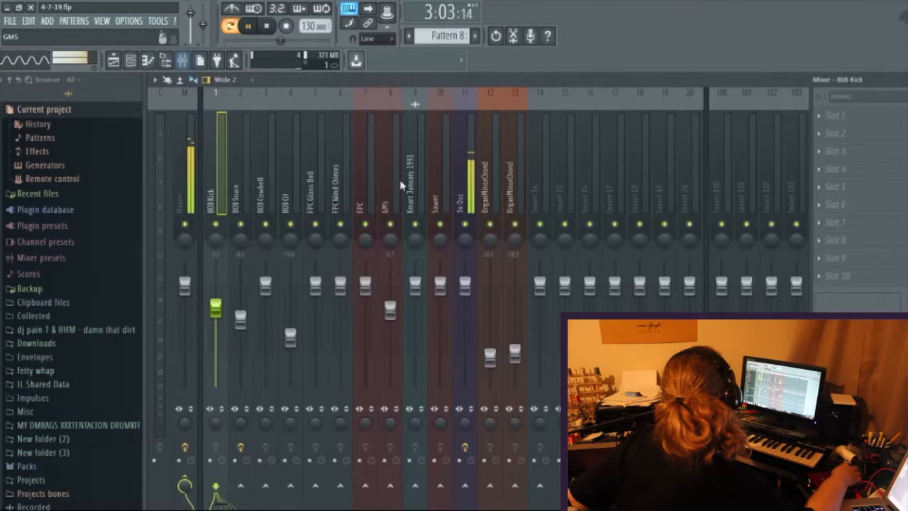
{"action": "left_click", "coordinate": [465, 199]}
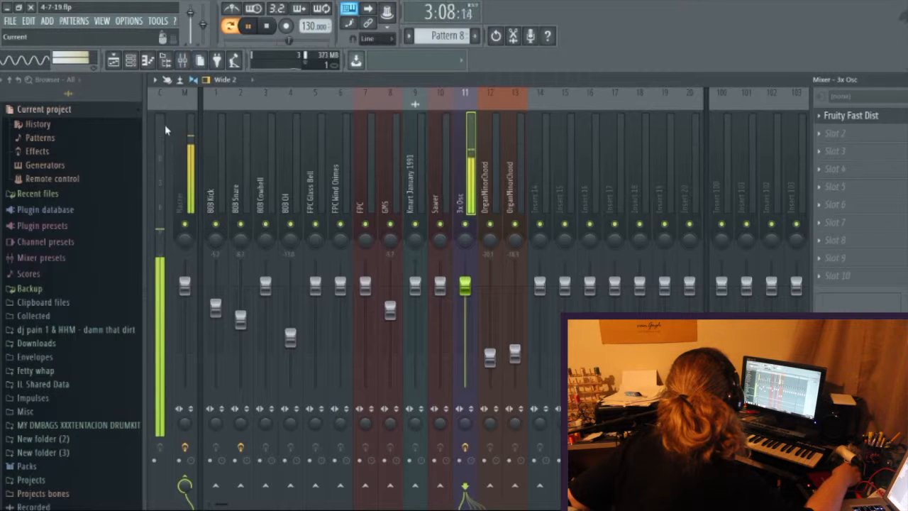
Play the song again from bar 9 and pause it around bar 11.
{"action": "key", "text": "F5"}
{"action": "left_click", "coordinate": [340, 106]}
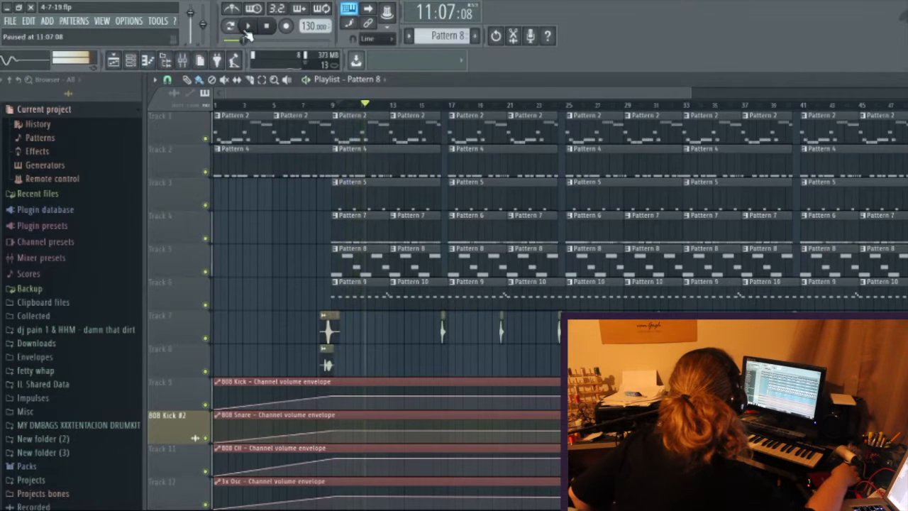
{"action": "key", "text": "space"}
Open the 3x Osc channel to show its volume envelope and oscillator settings, and return to the channel rack.
{"action": "left_click", "coordinate": [122, 60]}
{"action": "left_click", "coordinate": [131, 60]}
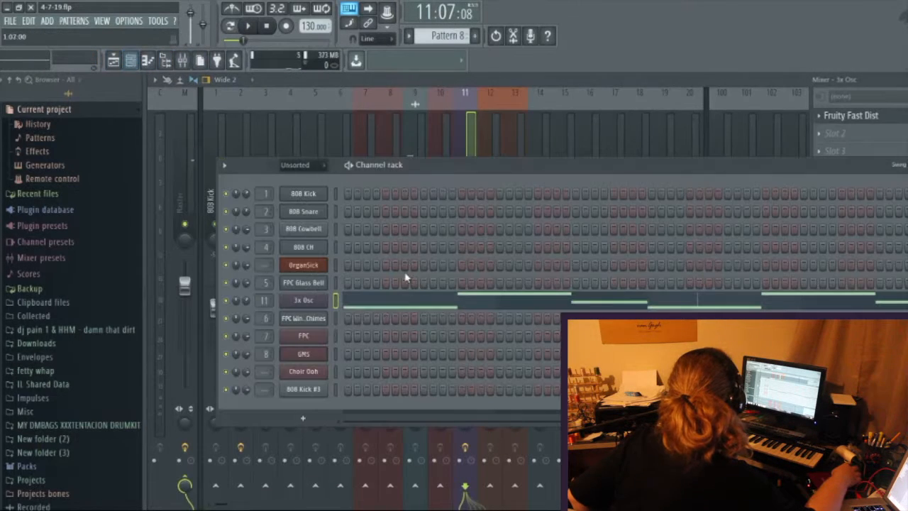
{"action": "left_click", "coordinate": [324, 304]}
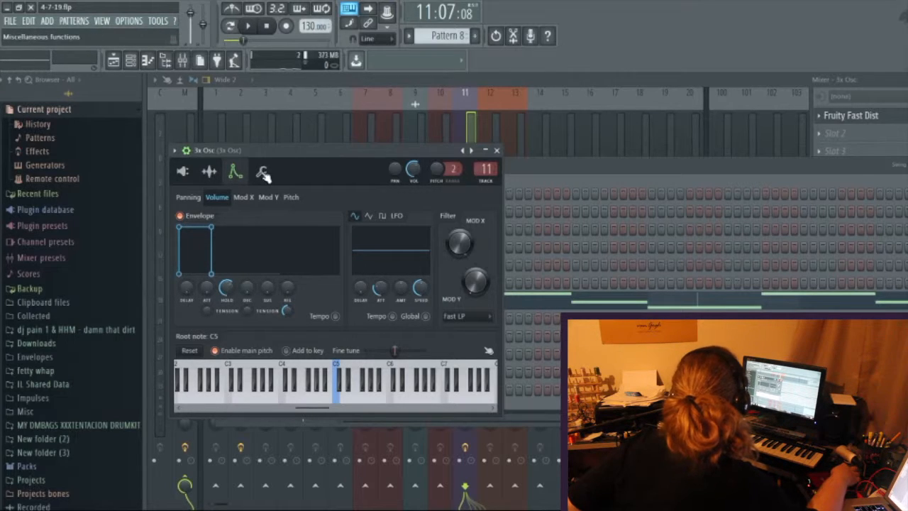
{"action": "left_click", "coordinate": [181, 173]}
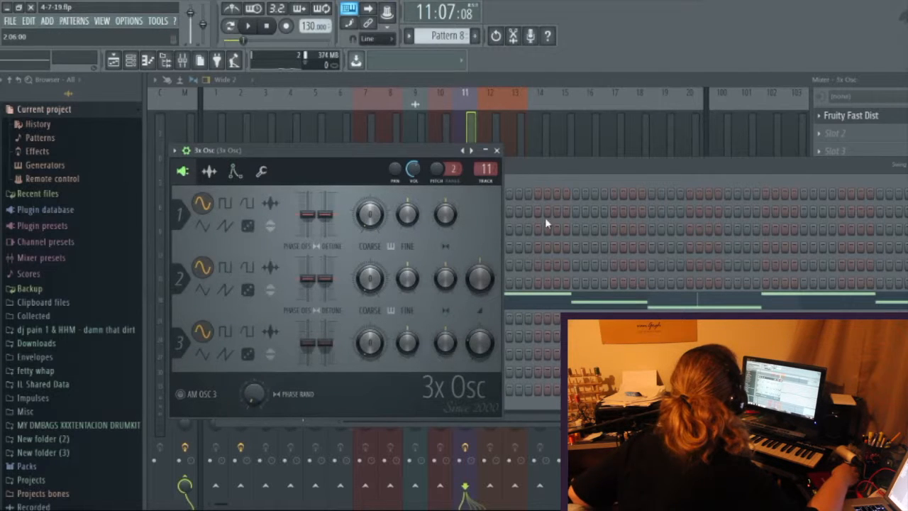
{"action": "left_click", "coordinate": [570, 182]}
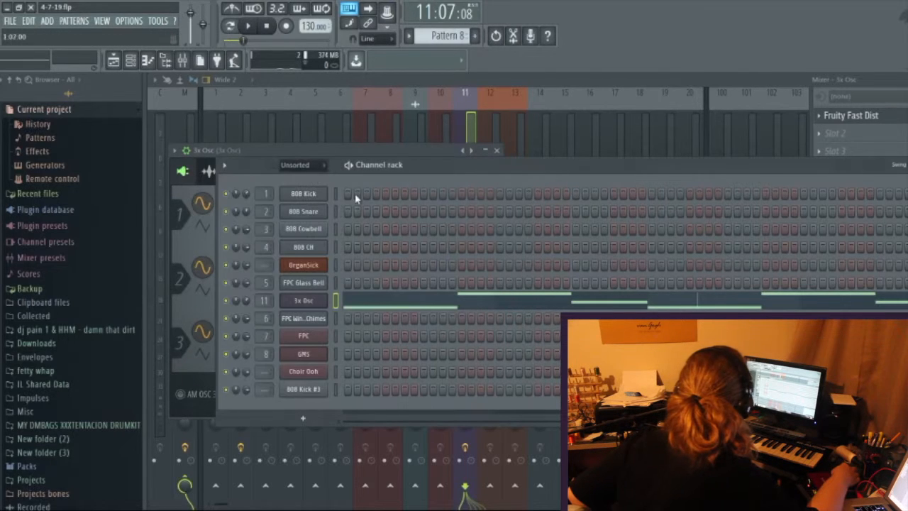
Set the playlist's playback position to bar 9 and display Pattern 9's OrganMinorChord notes in the piano roll.
{"action": "left_click", "coordinate": [116, 60]}
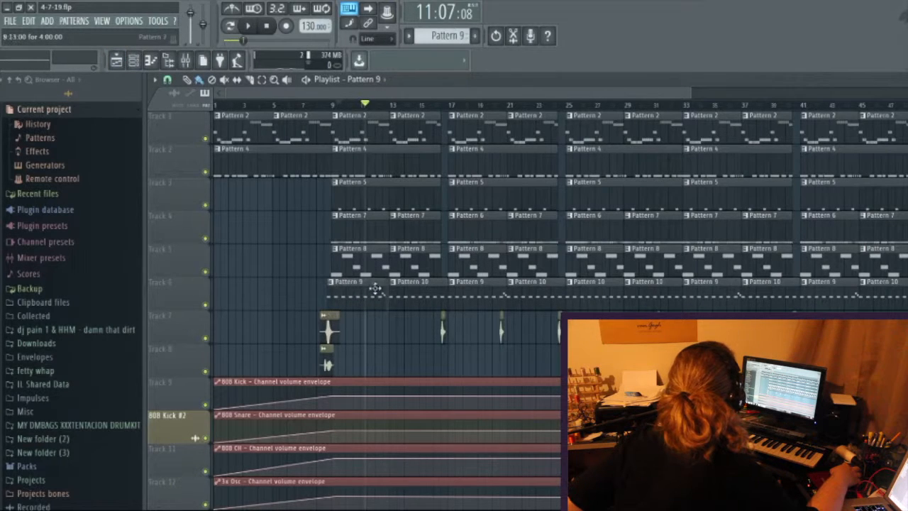
{"action": "left_click", "coordinate": [331, 105]}
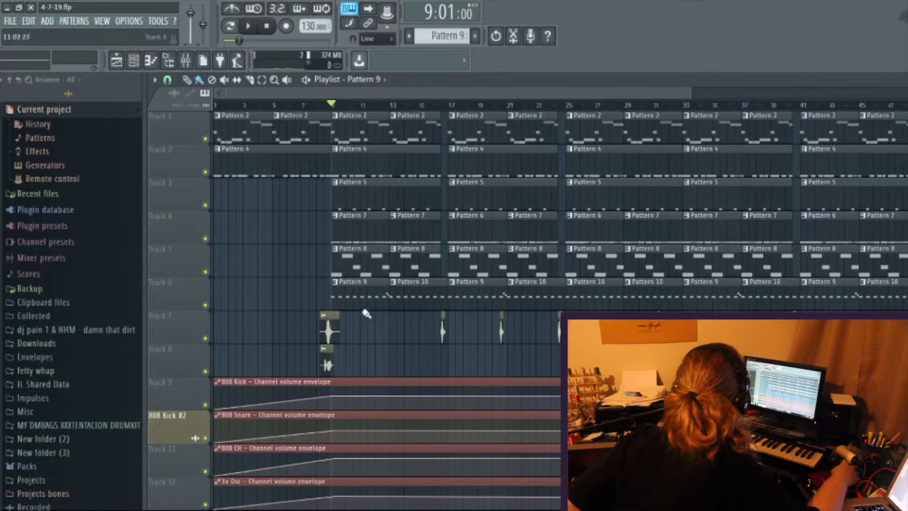
{"action": "left_click", "coordinate": [133, 61]}
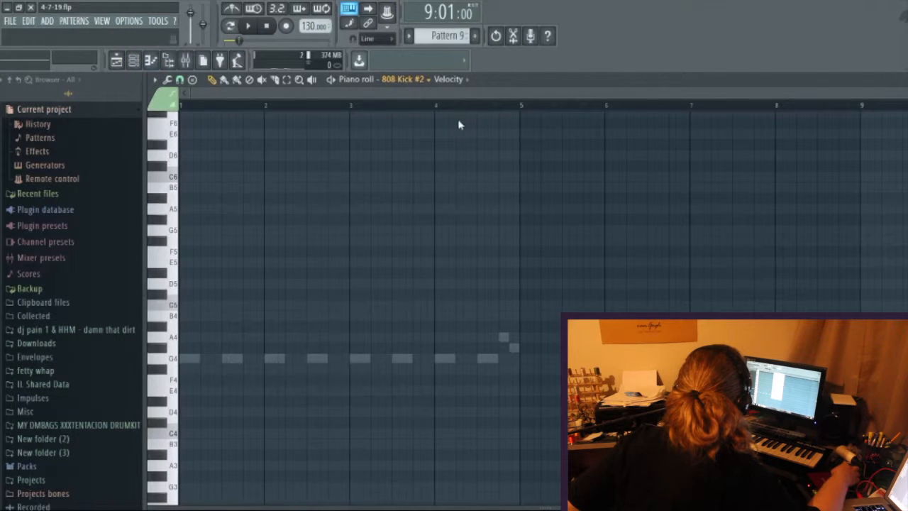
{"action": "left_click", "coordinate": [435, 116]}
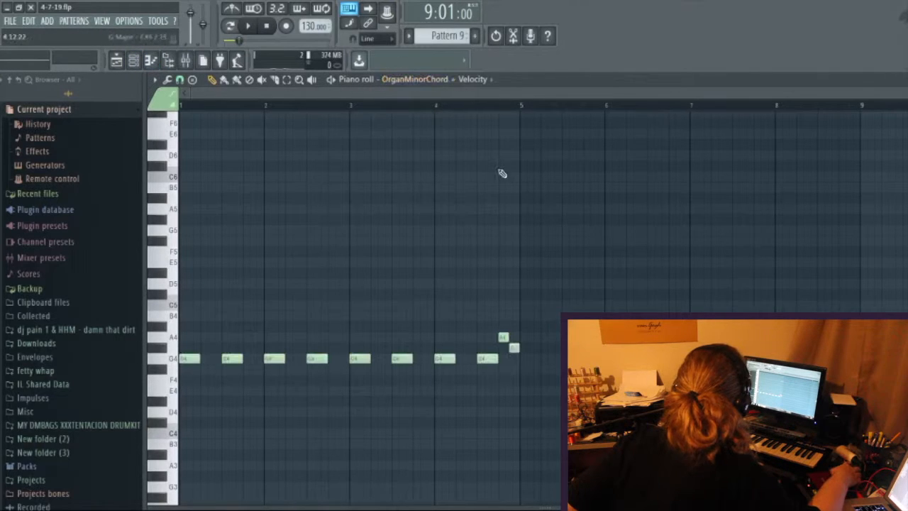
Audition the OrganMinorChord sample on the piano roll keyboard at the pitches used in the pattern, around G4 to A4.
{"action": "left_click", "coordinate": [170, 358]}
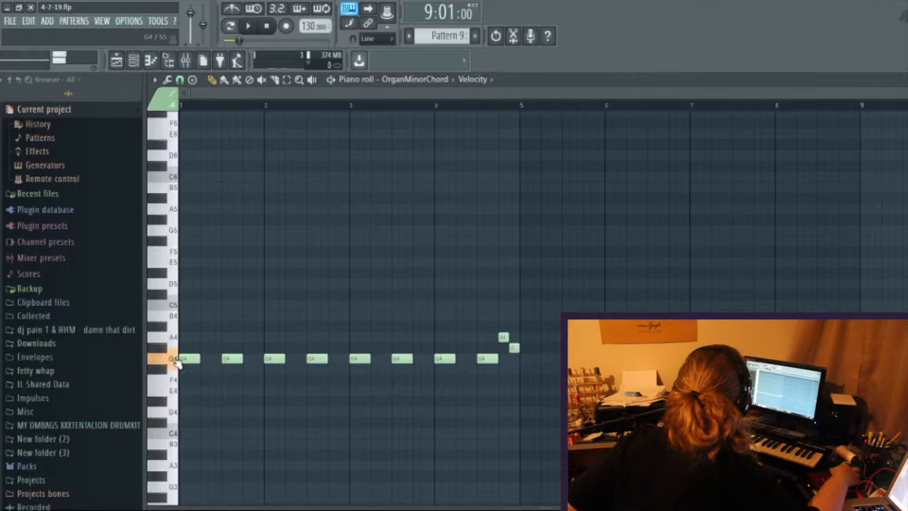
{"action": "left_click", "coordinate": [170, 358]}
{"action": "left_click", "coordinate": [177, 340]}
{"action": "left_click", "coordinate": [177, 359]}
{"action": "left_click", "coordinate": [177, 359]}
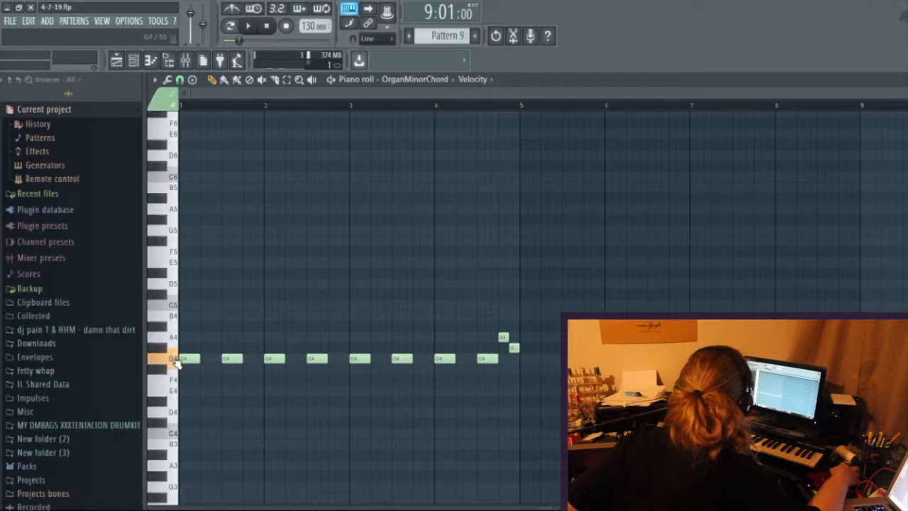
{"action": "left_click", "coordinate": [171, 359]}
{"action": "left_click", "coordinate": [175, 338]}
{"action": "left_click", "coordinate": [162, 348]}
{"action": "left_click", "coordinate": [162, 363]}
Audition OrganMinorChord on lower keys around G3 and on higher keys around A4 in the piano roll.
{"action": "scroll", "coordinate": [237, 309], "scroll_direction": "down", "scroll_amount": 5}
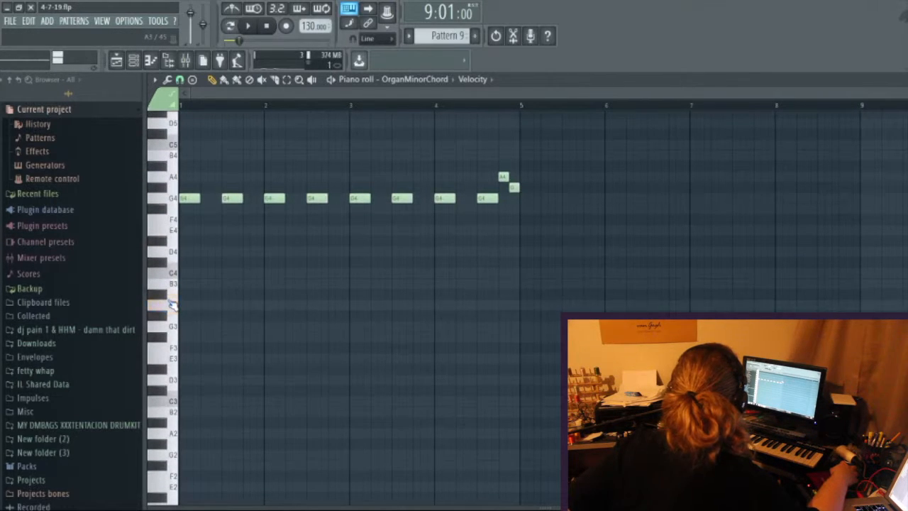
{"action": "left_click", "coordinate": [170, 328]}
{"action": "left_click", "coordinate": [164, 317]}
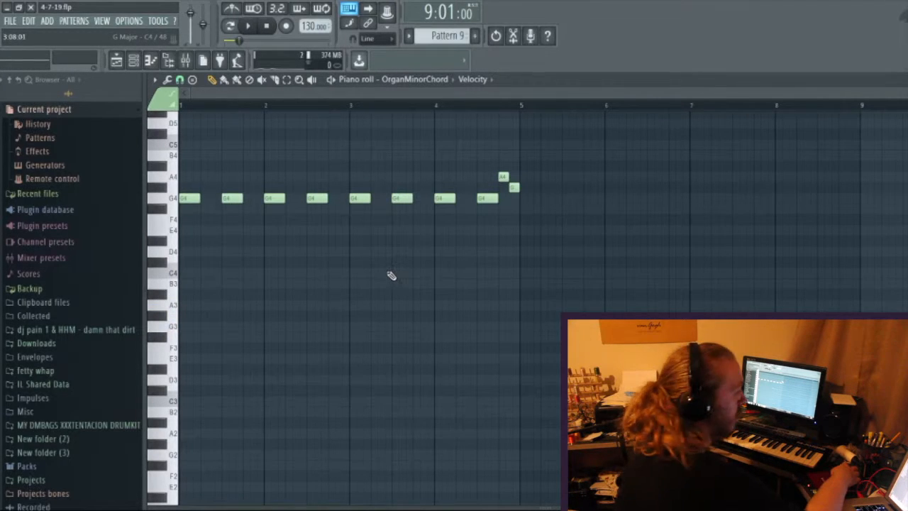
{"action": "scroll", "coordinate": [444, 270], "scroll_direction": "up", "scroll_amount": 6}
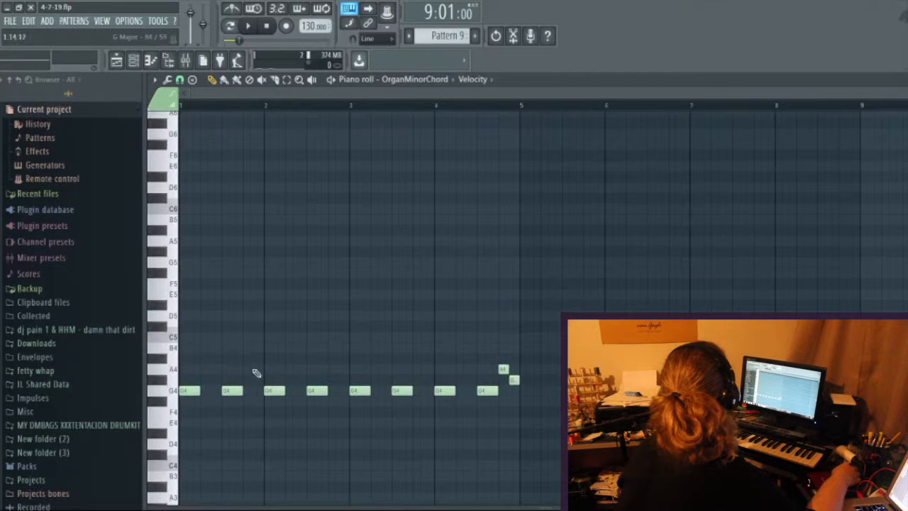
{"action": "left_click", "coordinate": [171, 370]}
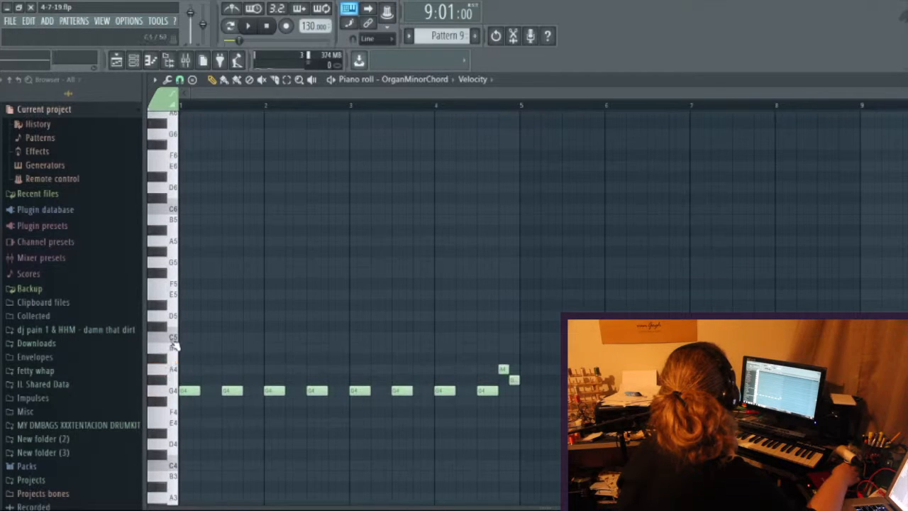
{"action": "left_click", "coordinate": [158, 359]}
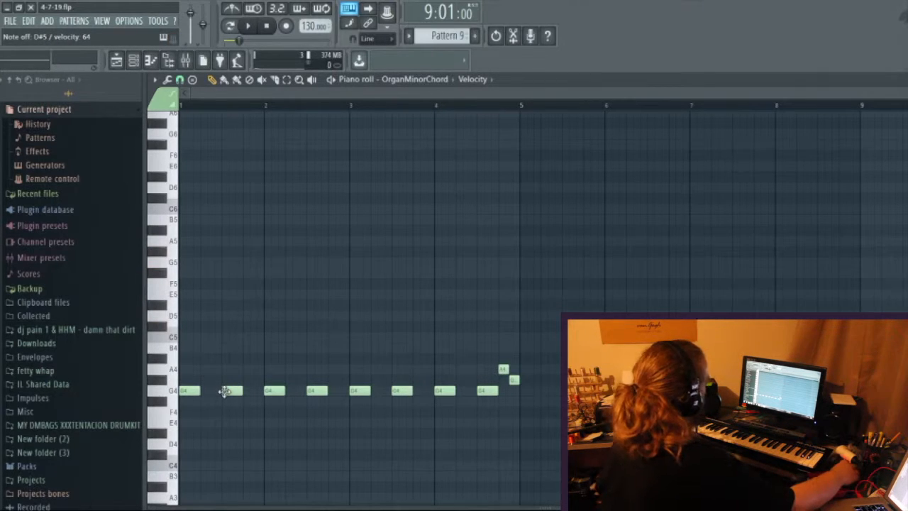
Return to the playlist, select Pattern 7 and display its 808 CH hi-hat notes in the piano roll.
{"action": "left_click", "coordinate": [116, 60]}
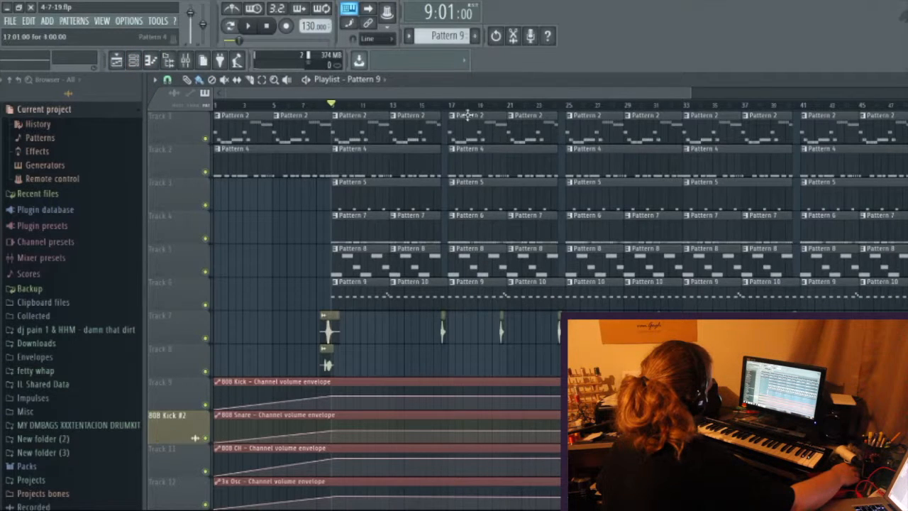
{"action": "left_click_drag", "start_coordinate": [506, 96], "coordinate": [58, 78]}
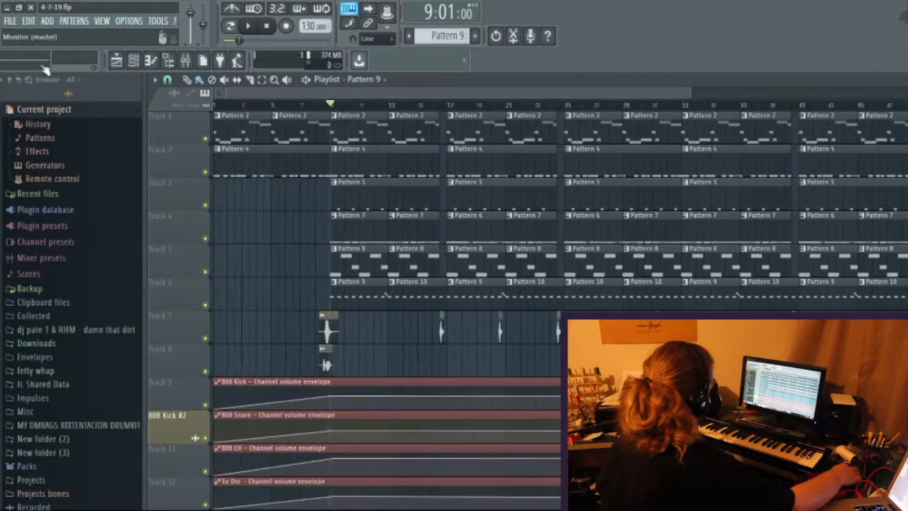
{"action": "left_click_drag", "start_coordinate": [337, 114], "coordinate": [43, 105]}
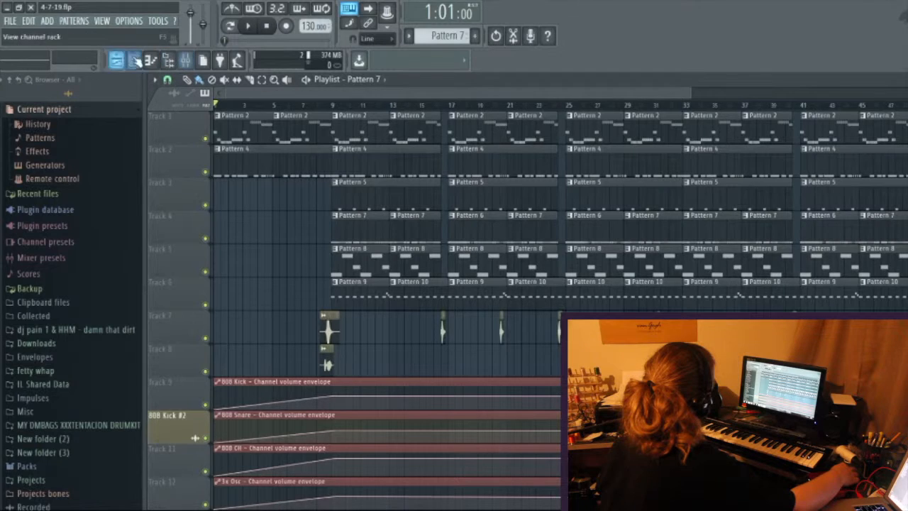
{"action": "left_click", "coordinate": [150, 59]}
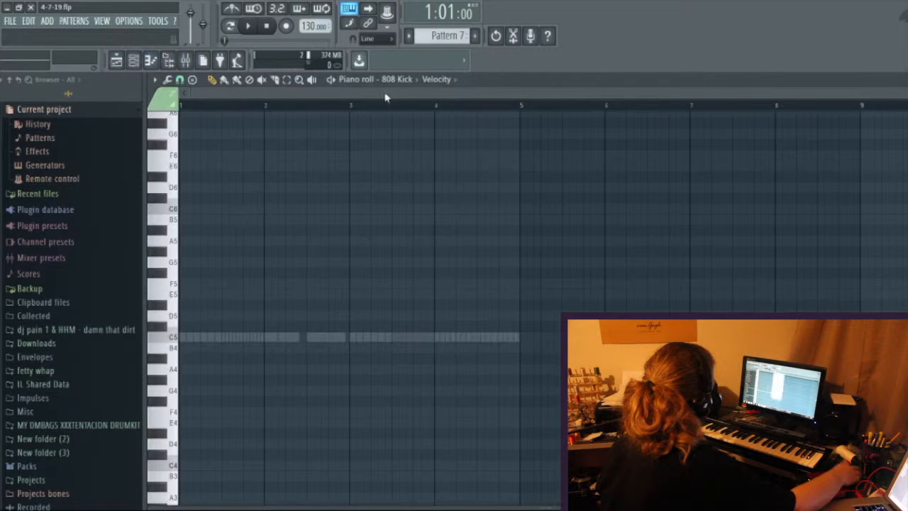
{"action": "left_click", "coordinate": [416, 295]}
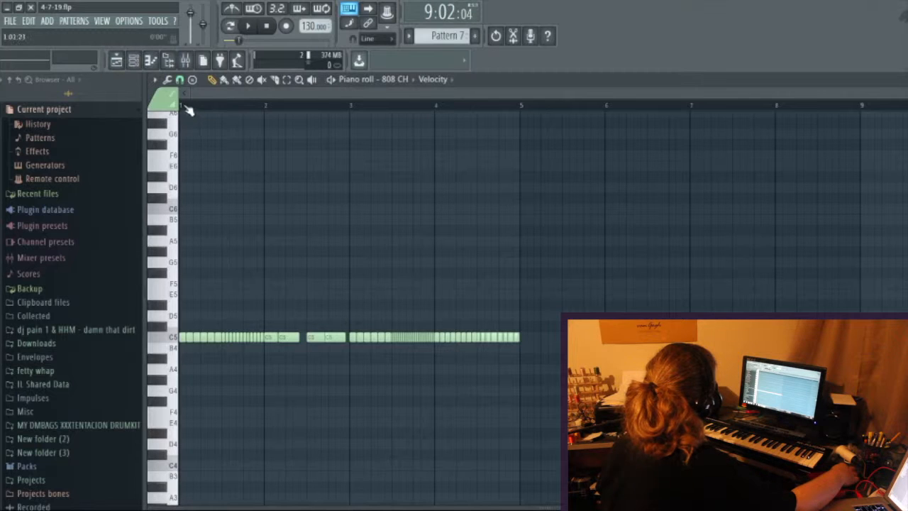
Switch to pattern mode and play Pattern 7 to hear the 808 CH hi-hat rolls.
{"action": "left_click", "coordinate": [230, 27]}
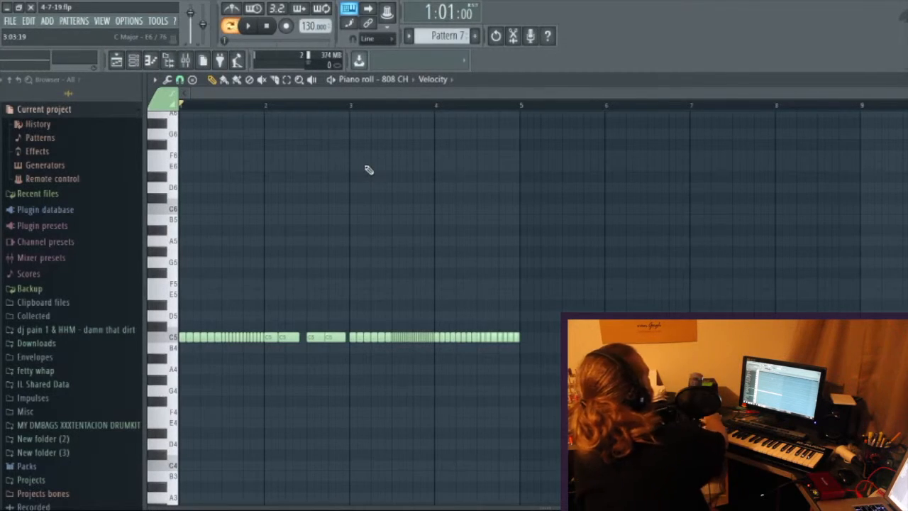
{"action": "key", "text": "space"}
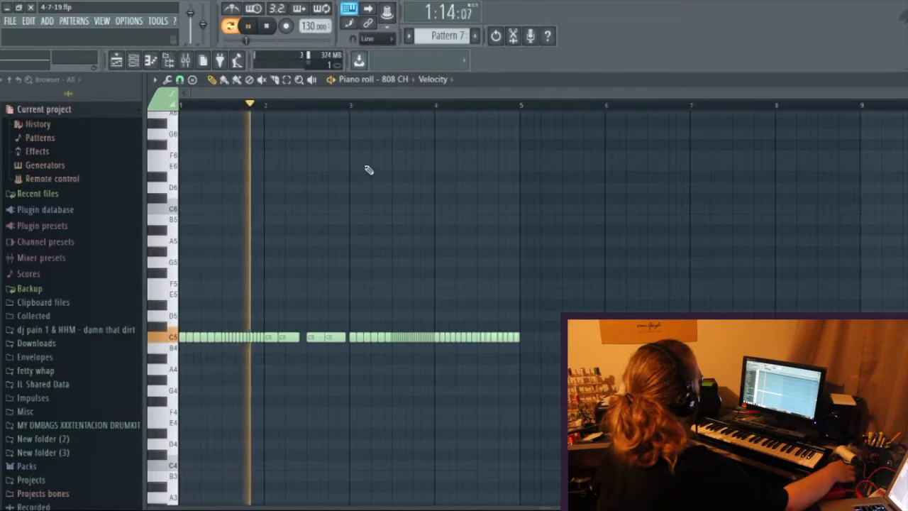
{"action": "left_click", "coordinate": [266, 27]}
{"action": "left_click", "coordinate": [249, 27]}
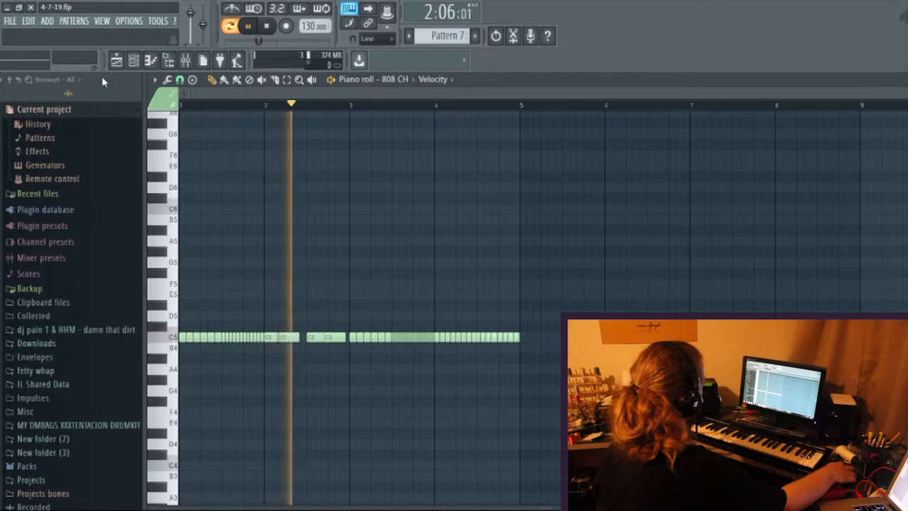
Return to the playlist and play the arrangement in song mode from bar 1.
{"action": "left_click", "coordinate": [115, 62]}
{"action": "left_click", "coordinate": [229, 26]}
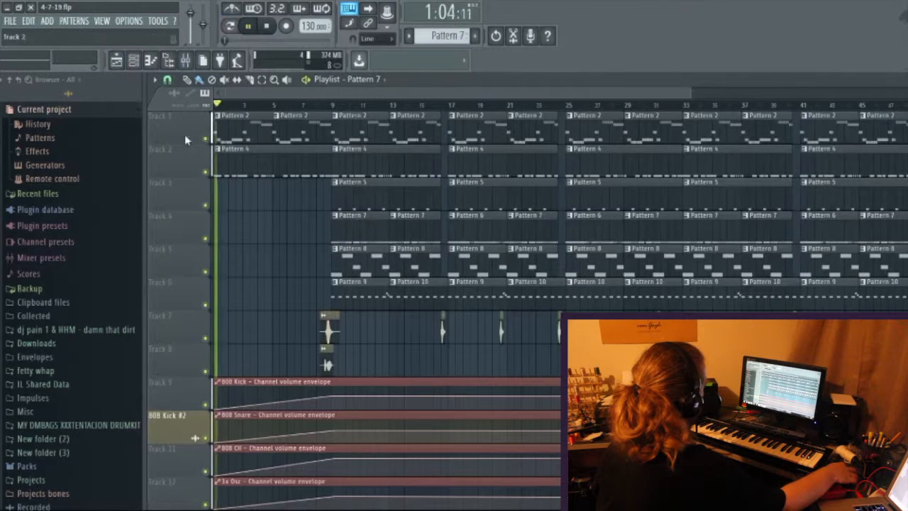
{"action": "key", "text": "space"}
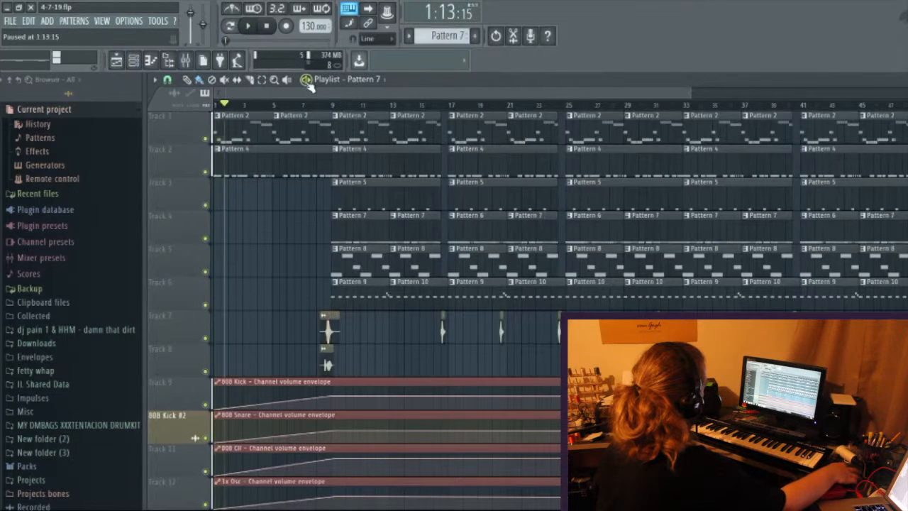
{"action": "left_click", "coordinate": [248, 26]}
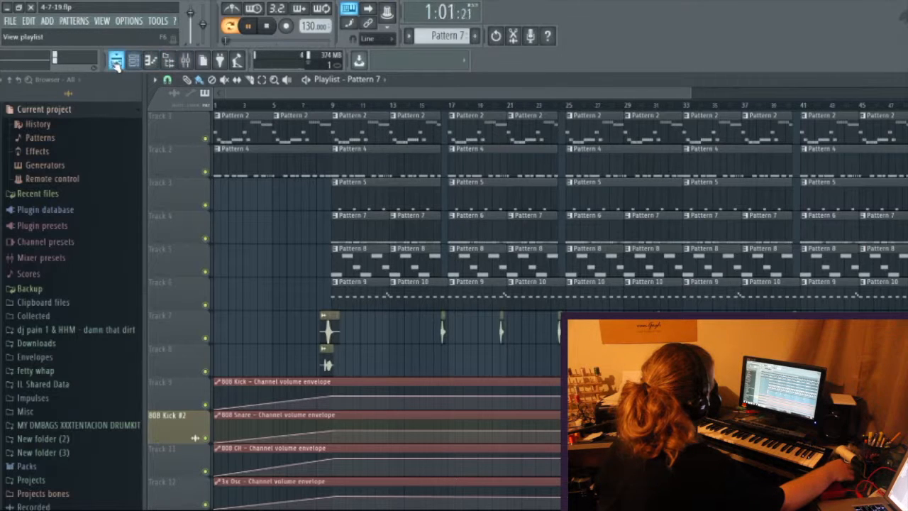
{"action": "left_click", "coordinate": [230, 25]}
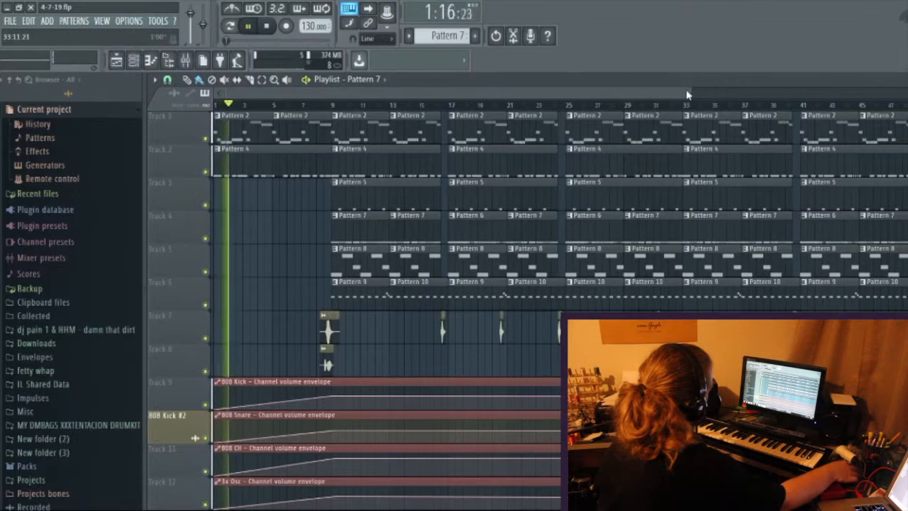
Play the full arrangement in the playlist, pause around bar 35 and return the playback position to bar 1.
{"action": "left_click_drag", "start_coordinate": [692, 93], "coordinate": [907, 93]}
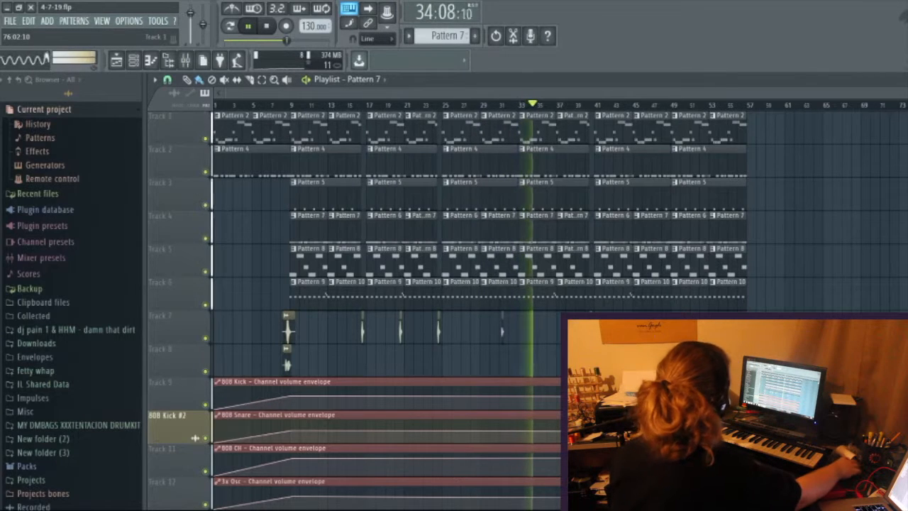
{"action": "left_click", "coordinate": [249, 29]}
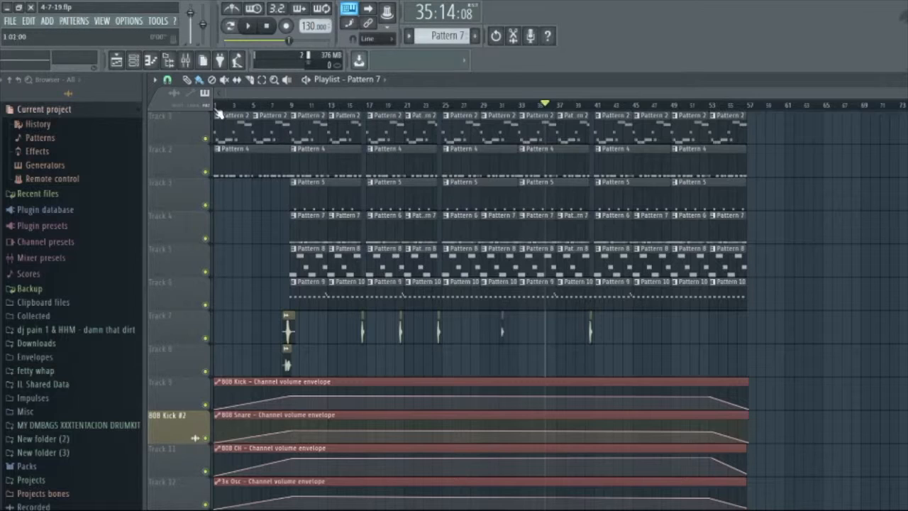
{"action": "left_click", "coordinate": [217, 105]}
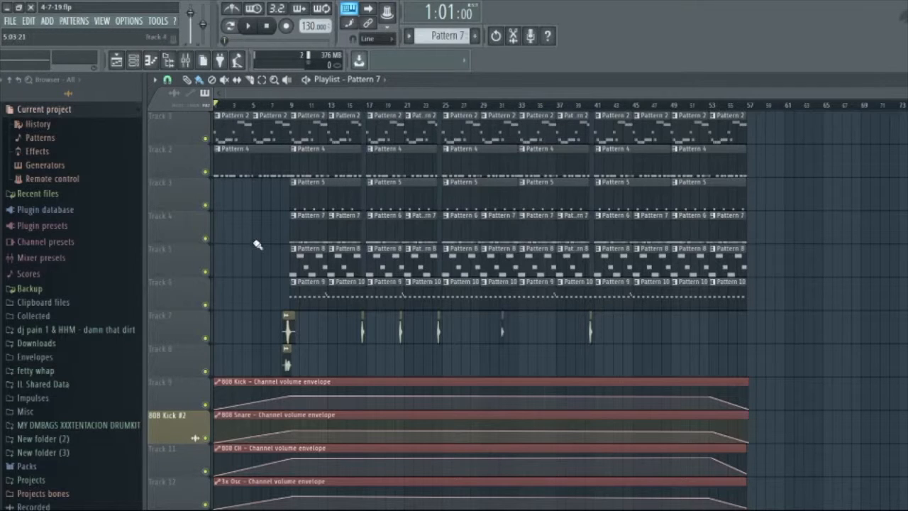